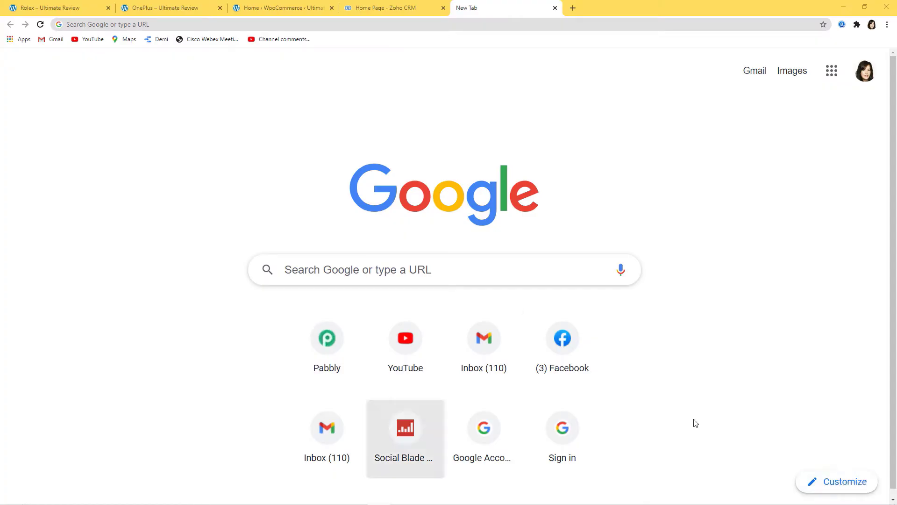
- Load the Pabbly website at pabbly.com
click(299, 24)
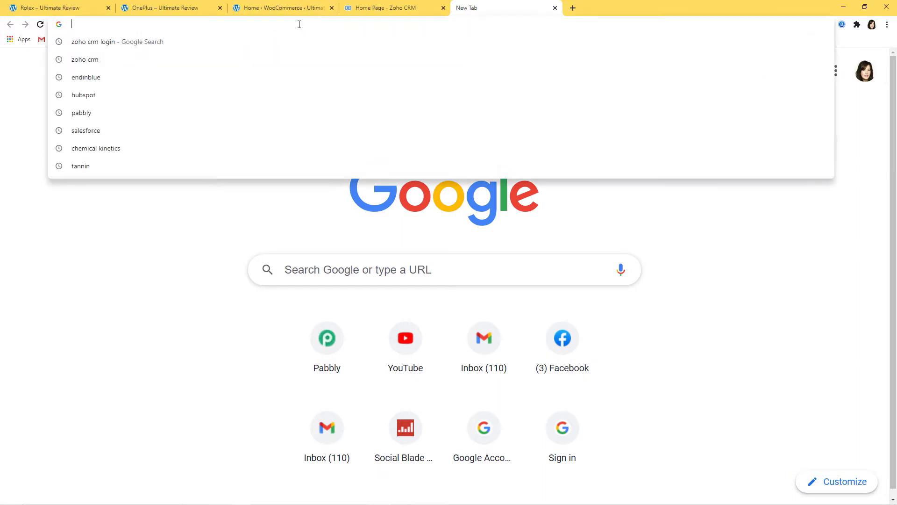
text(pabbly.)
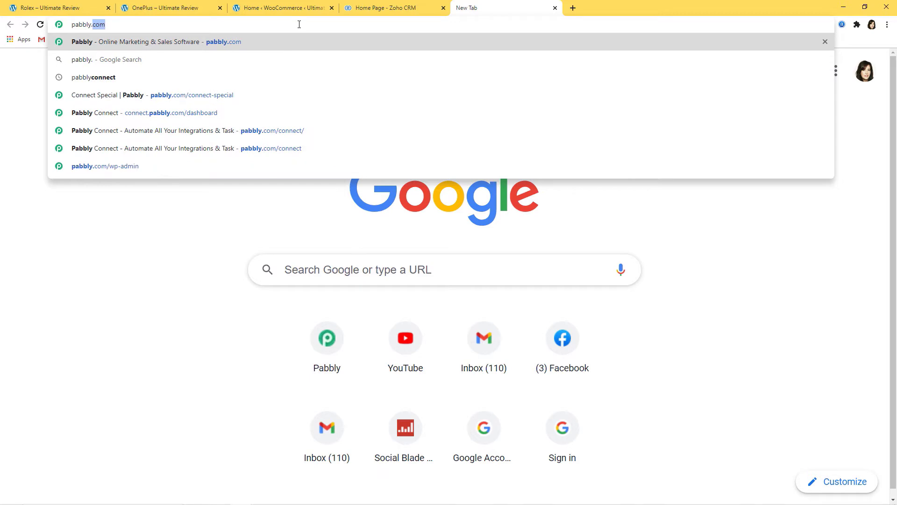
text(com)
key(Return)
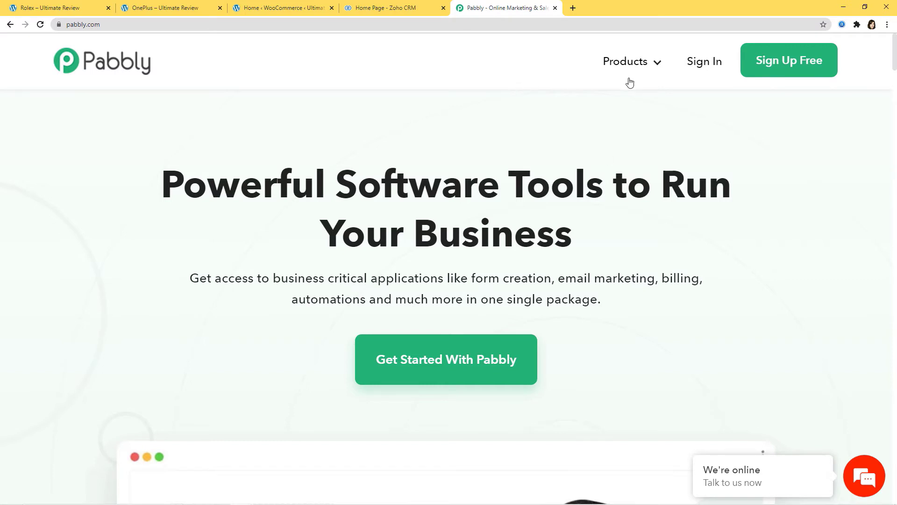
- Go to the Connect product page, sign in, and launch the Pabbly Connect app
mouse_move(627, 68)
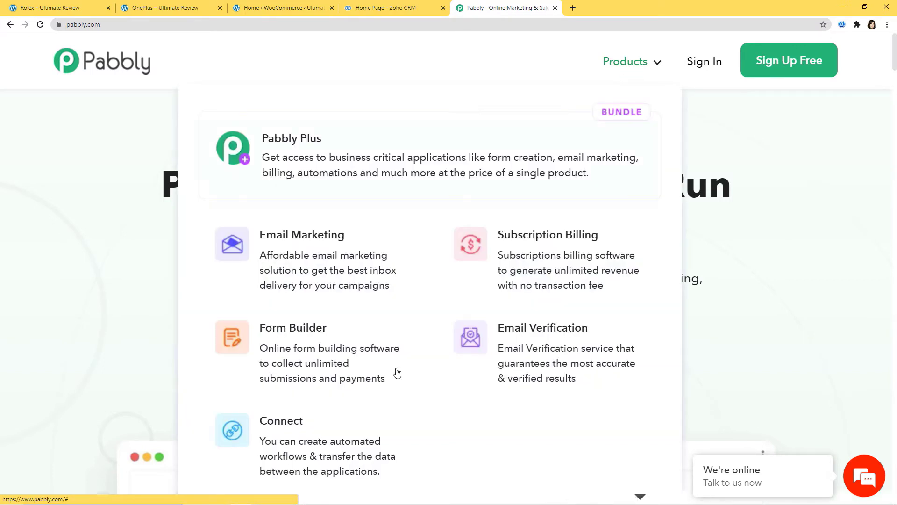
click(298, 438)
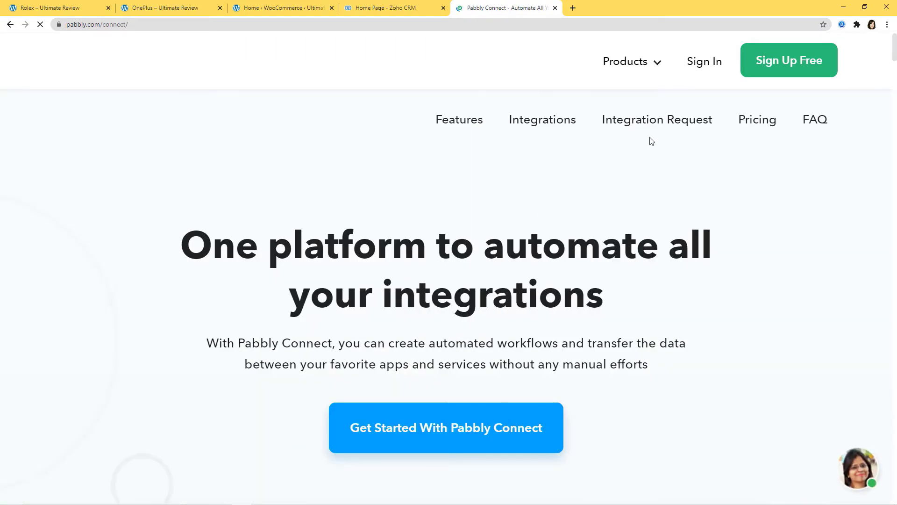
click(701, 62)
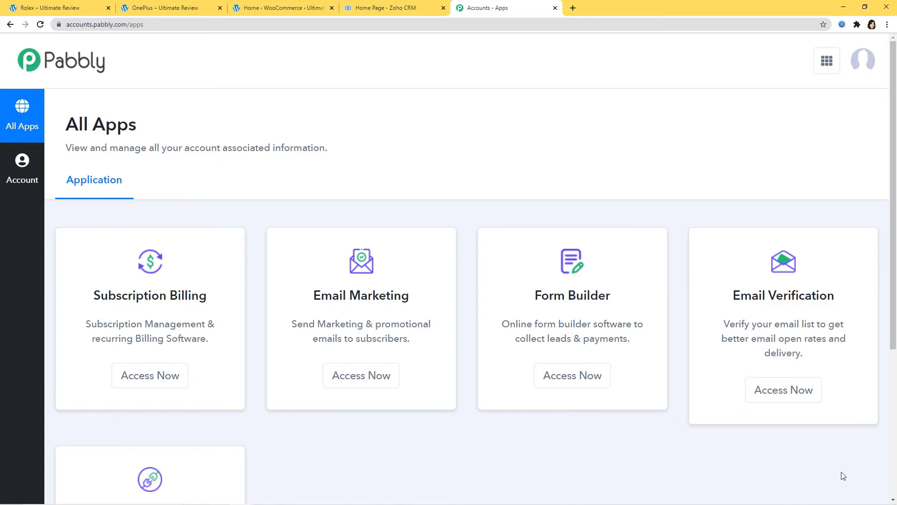
scroll(725, 411, down, 4)
scroll(724, 411, down, 1)
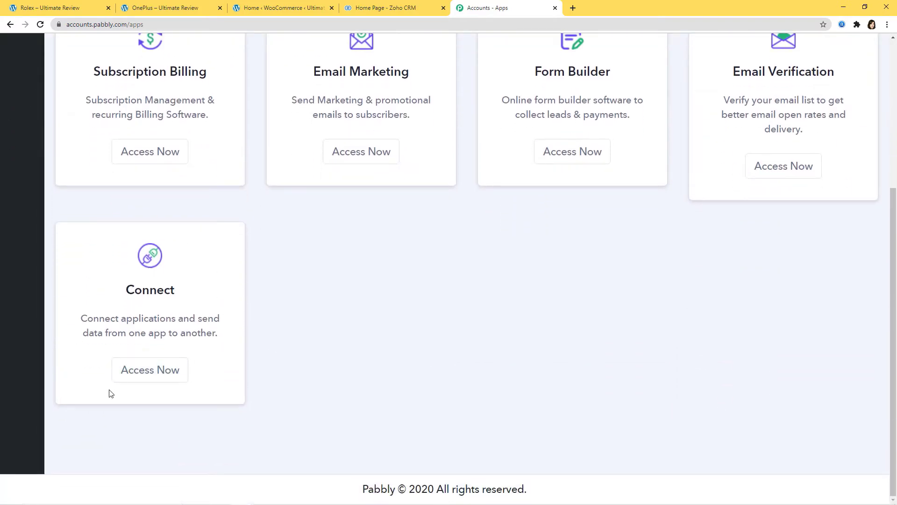
click(144, 377)
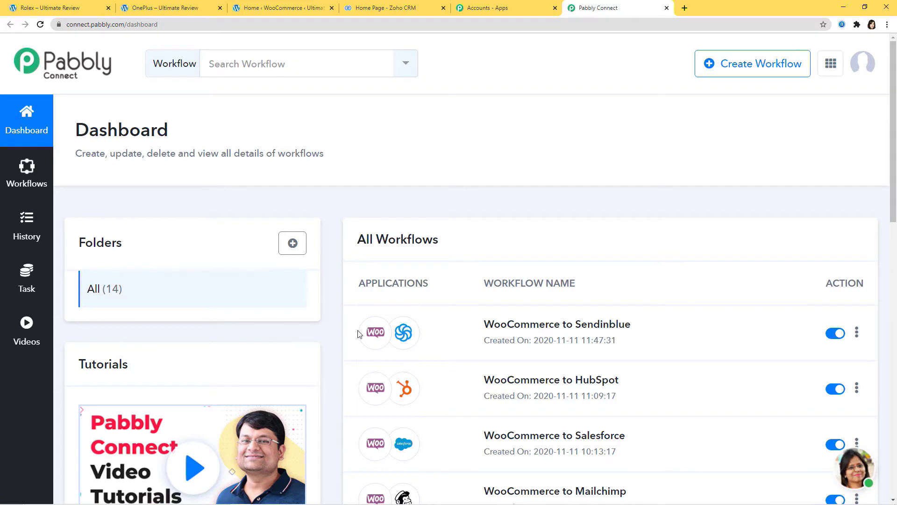
- Create a new workflow named 'ClickFunnels to SmsHorizon'
click(757, 68)
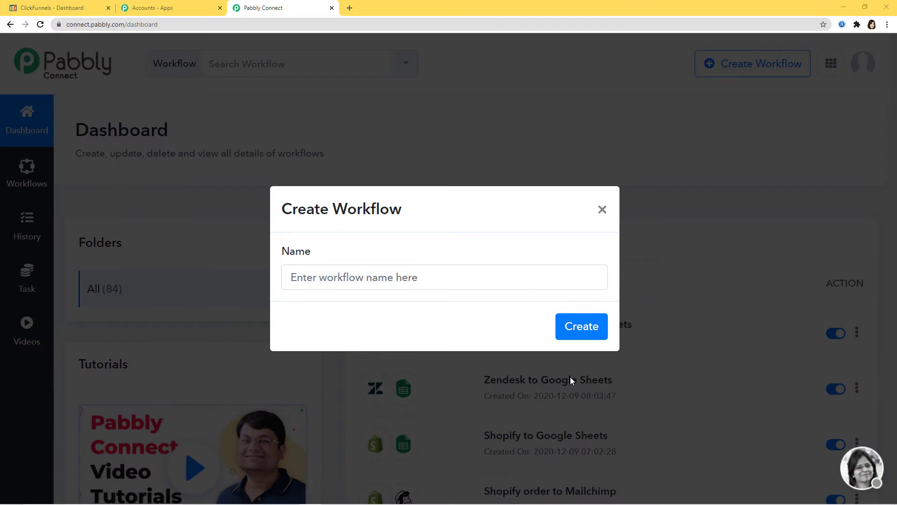
click(424, 282)
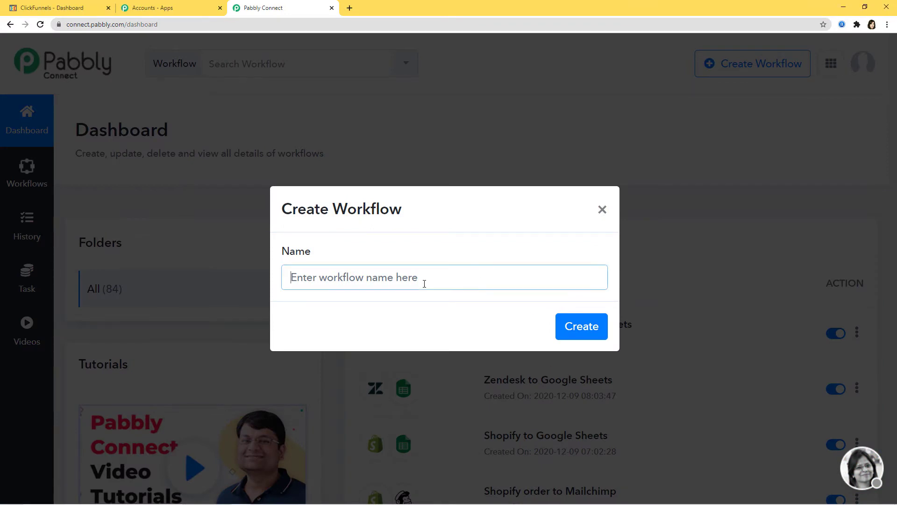
text(Click)
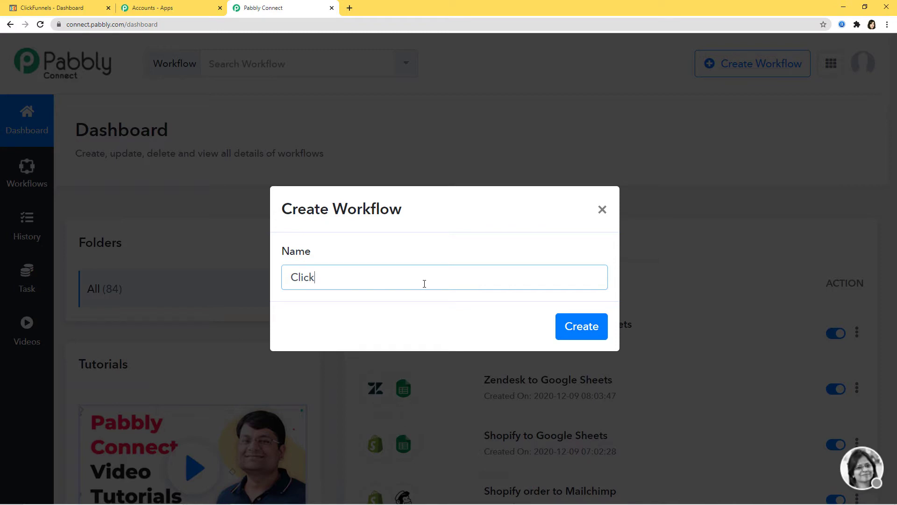
text(Funnels to SmsHorizo)
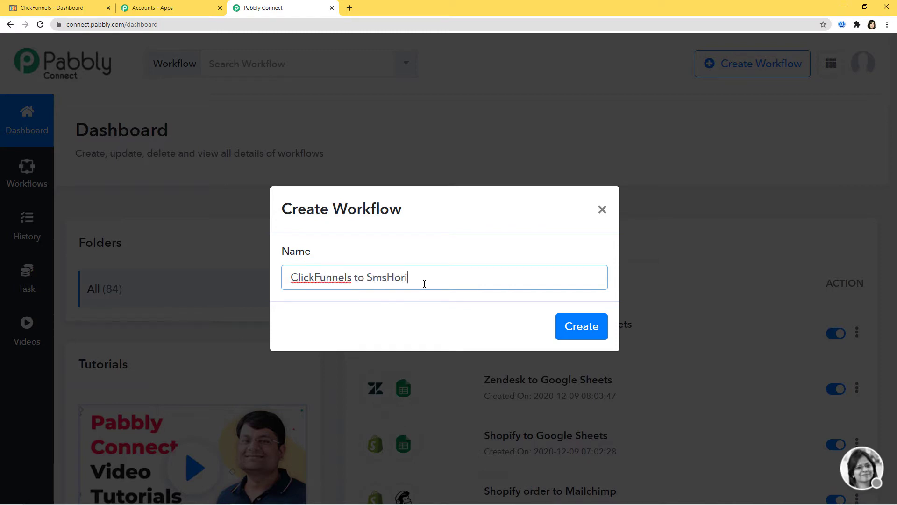
text(n)
click(575, 336)
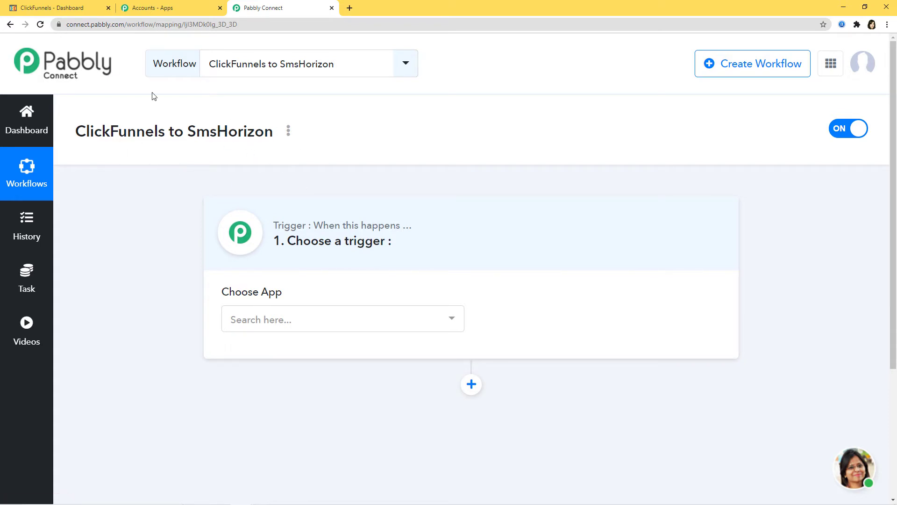
- Pick Clickfunnels as the trigger app, found by searching 'cli', and list its trigger events
click(279, 320)
text(c)
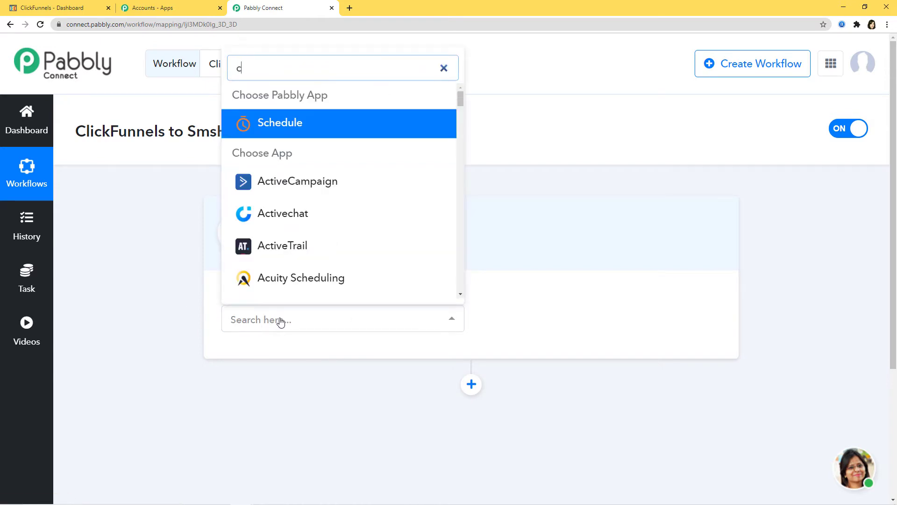
text(li)
click(307, 246)
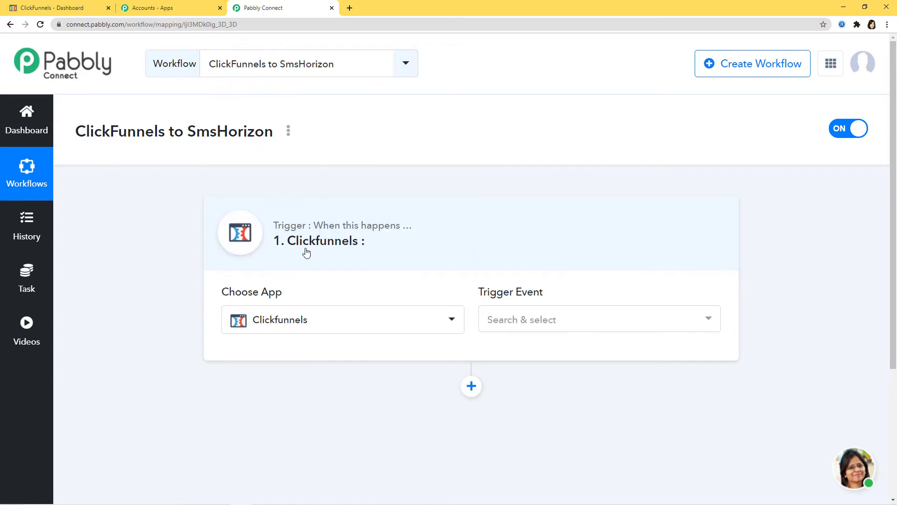
click(546, 320)
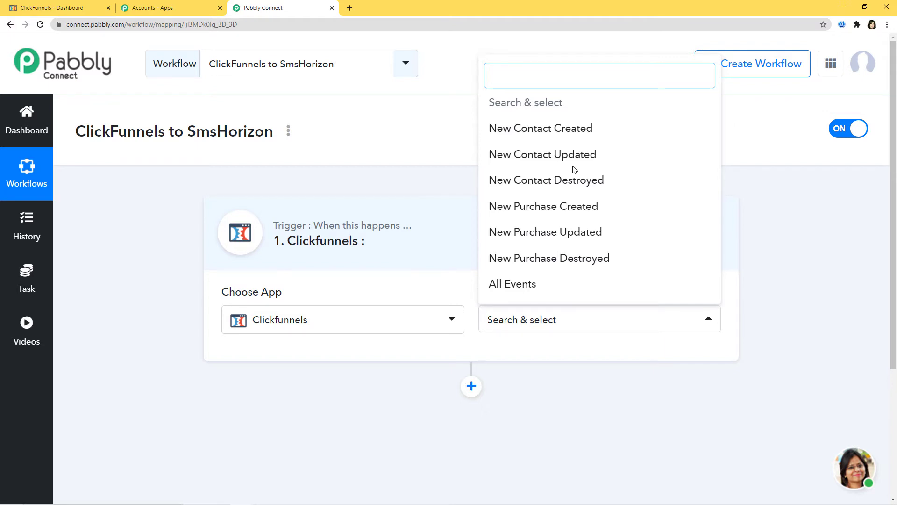
- Set the trigger event to New Contact Created, copy its webhook URL, and go to ClickFunnels
click(547, 129)
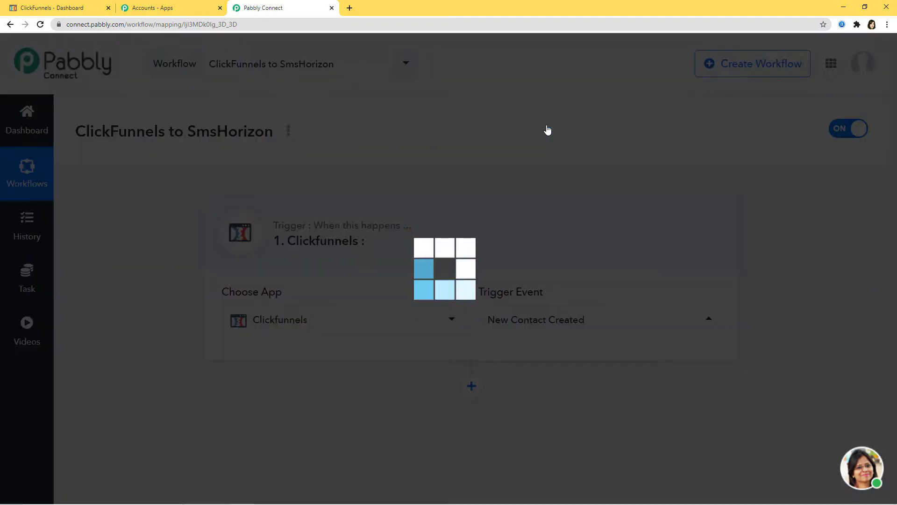
scroll(542, 267, down, 3)
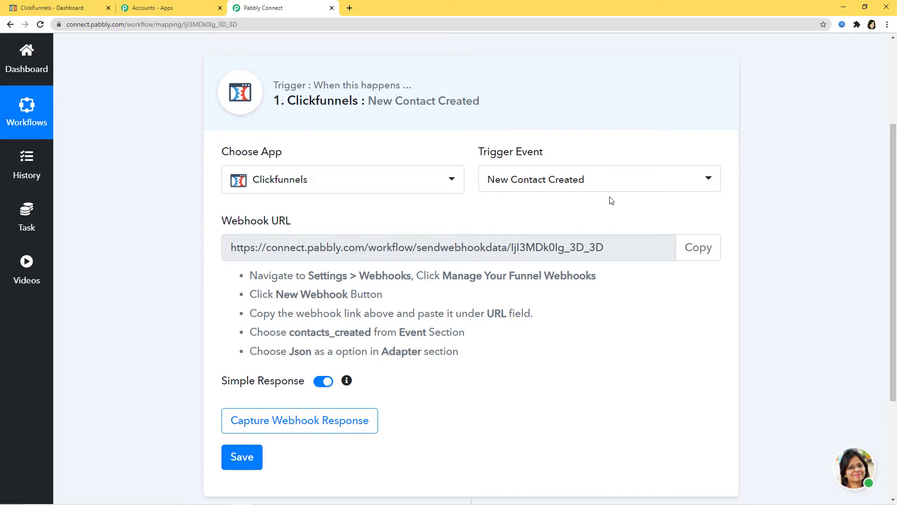
click(699, 251)
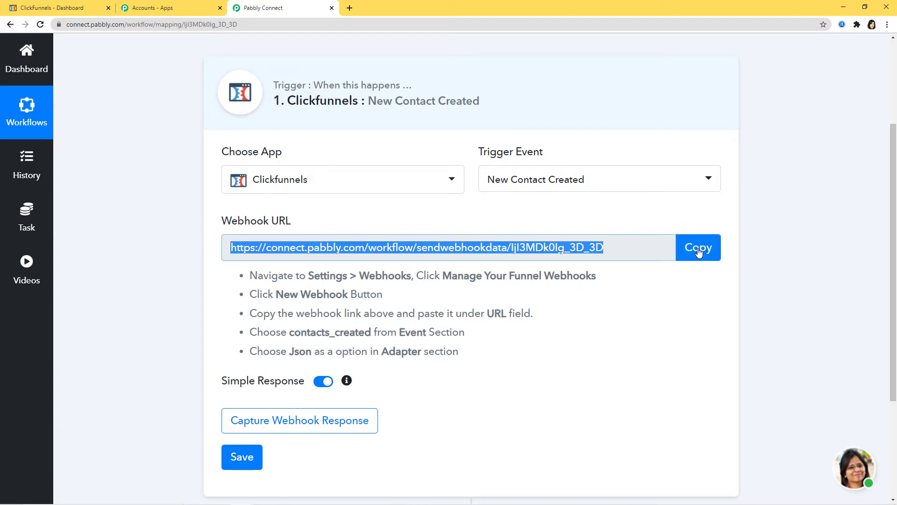
click(700, 318)
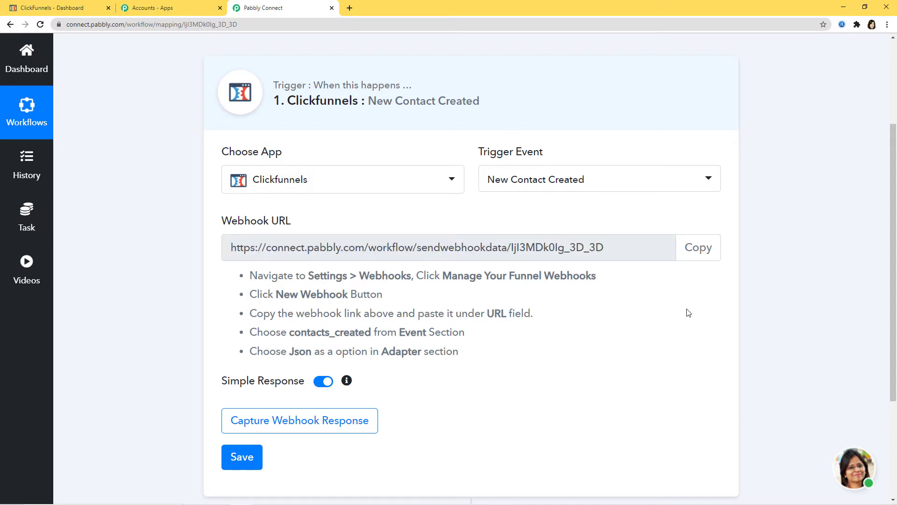
drag(251, 275, 473, 355)
click(506, 355)
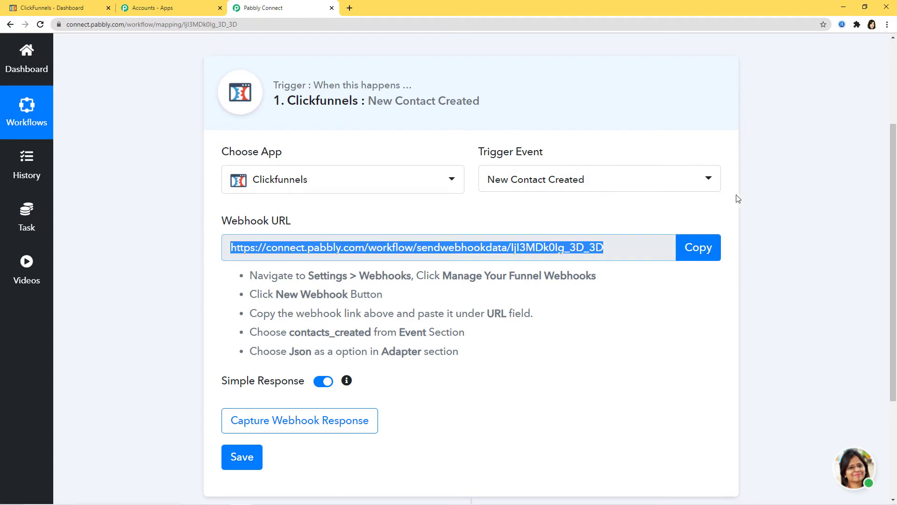
click(45, 11)
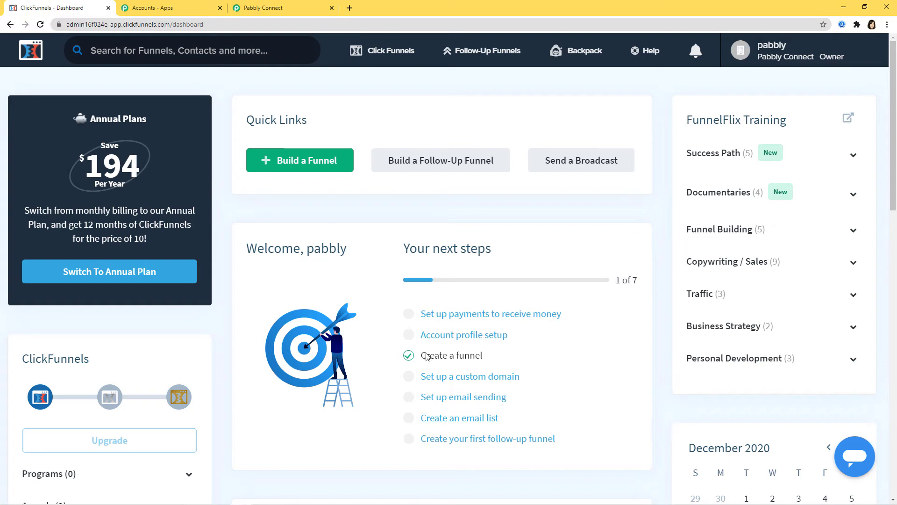
- Open the testing funnel's settings, then its webhook list, and start a new funnel webhook
mouse_move(365, 49)
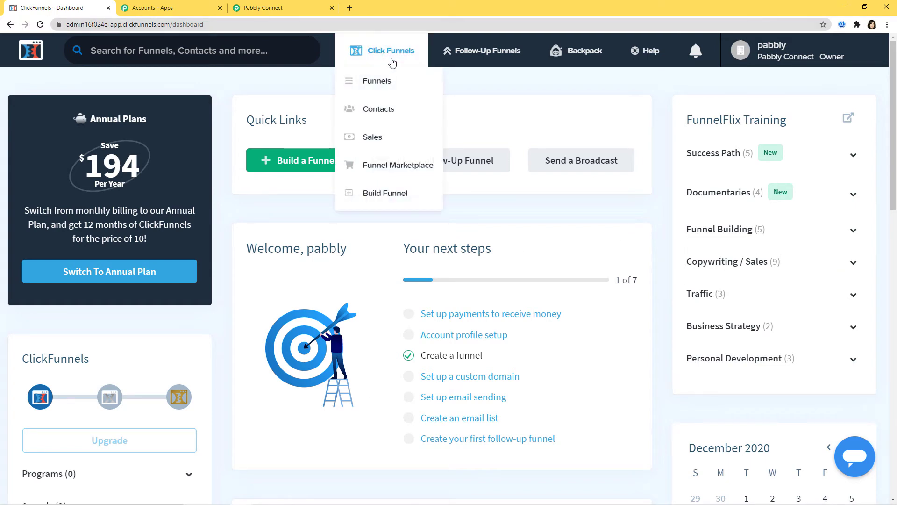
click(376, 87)
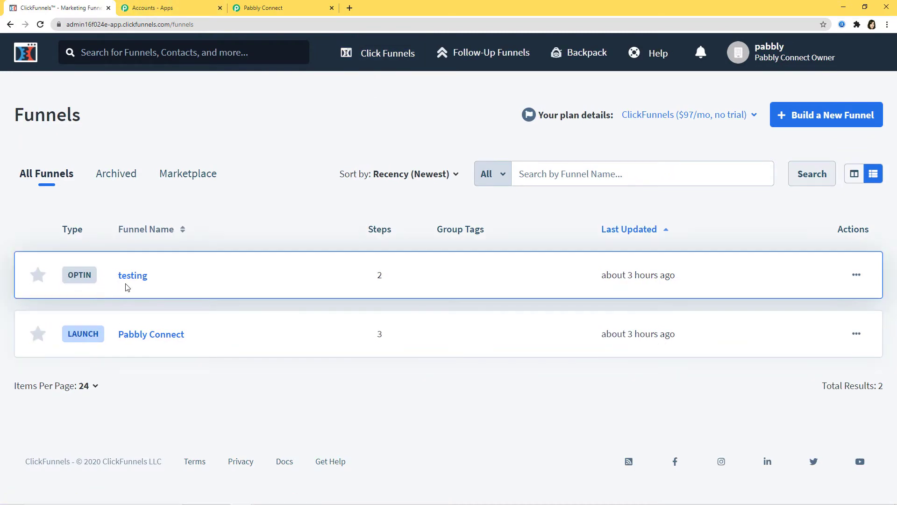
click(137, 279)
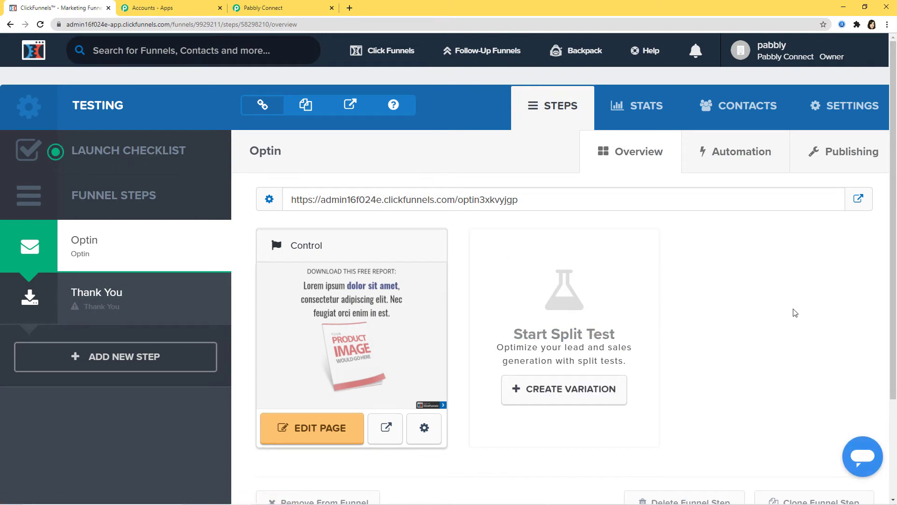
click(843, 105)
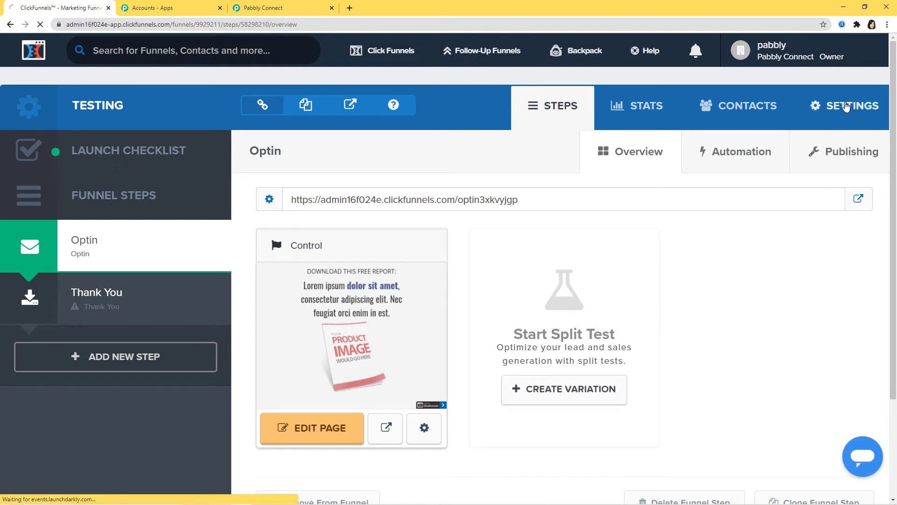
scroll(651, 267, down, 10)
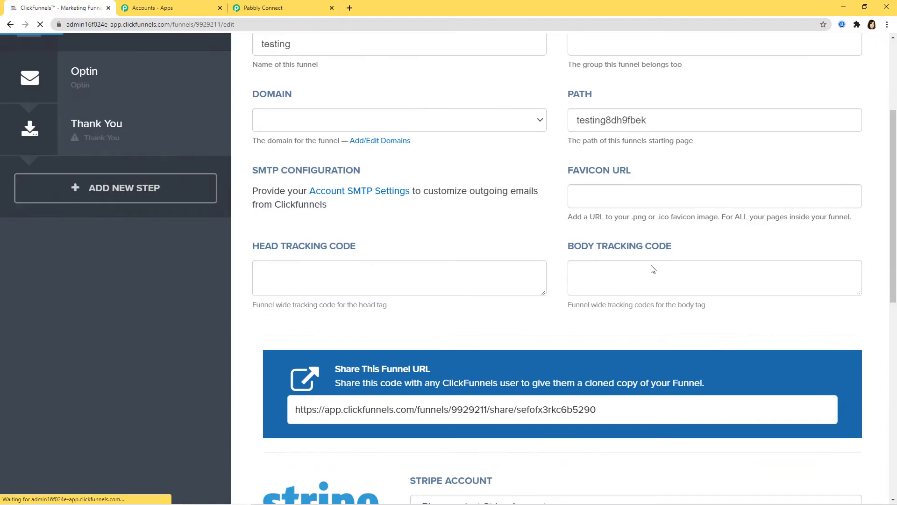
scroll(653, 267, down, 15)
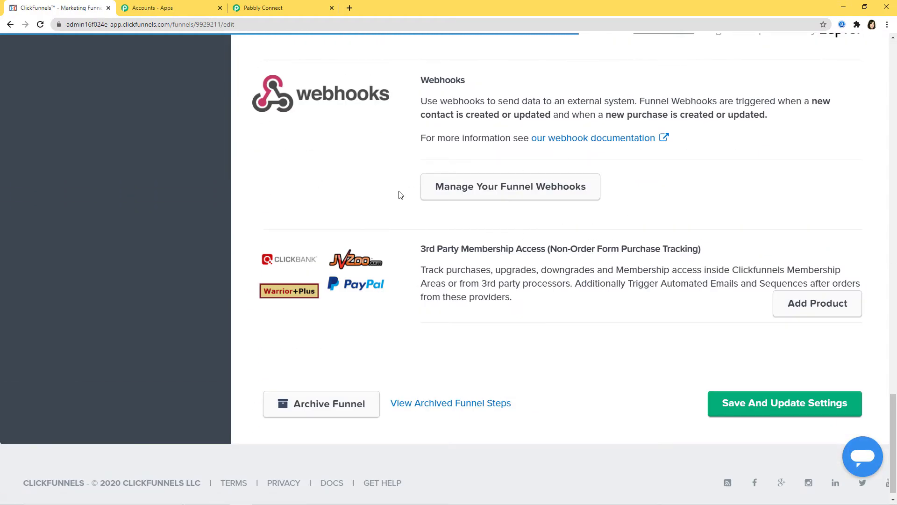
click(503, 191)
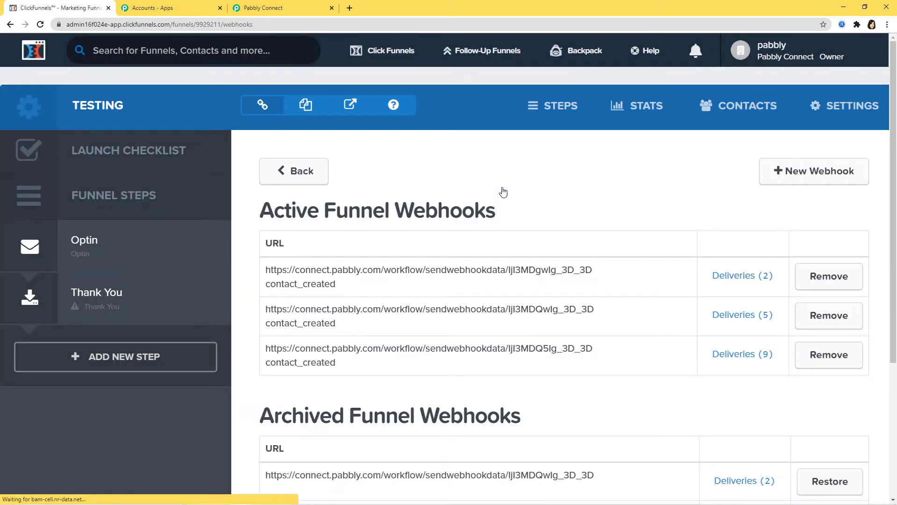
click(815, 172)
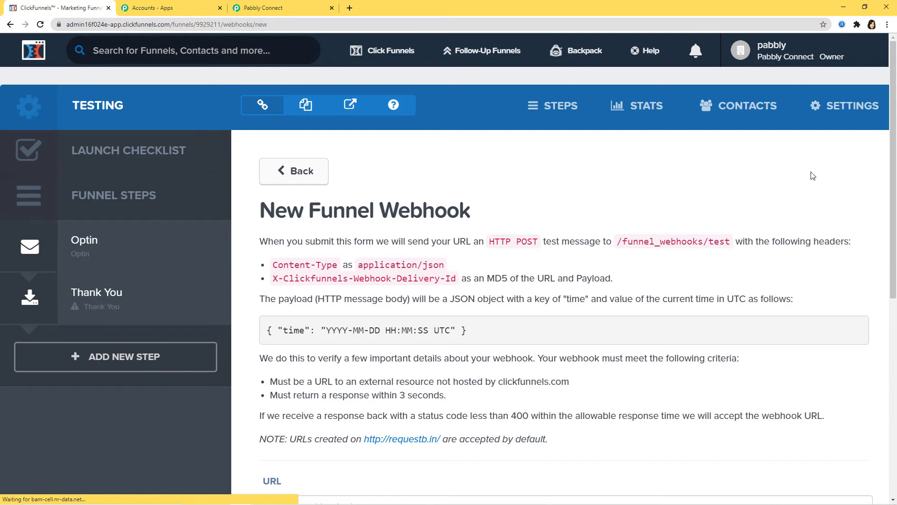
- Create a contact_created funnel webhook with the json adapter using the pasted Pabbly webhook URL
scroll(561, 183, down, 6)
click(336, 226)
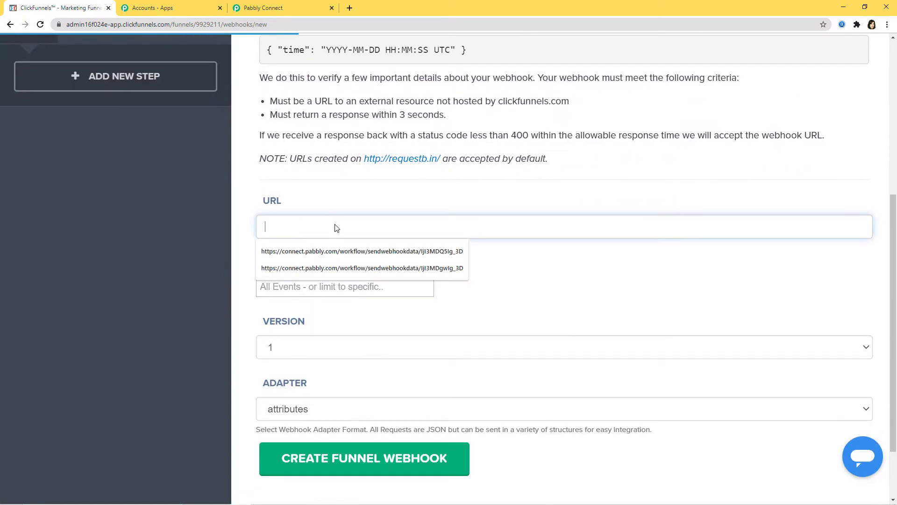
key(ctrl+v)
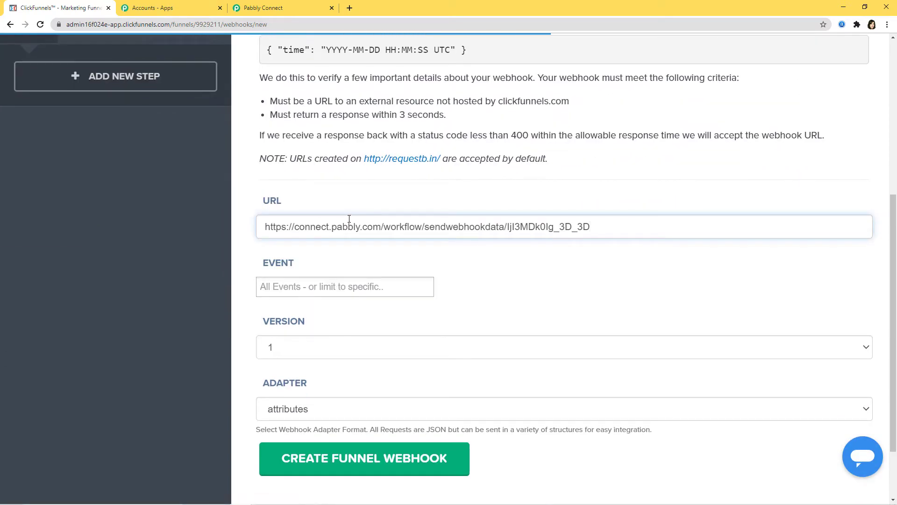
click(314, 287)
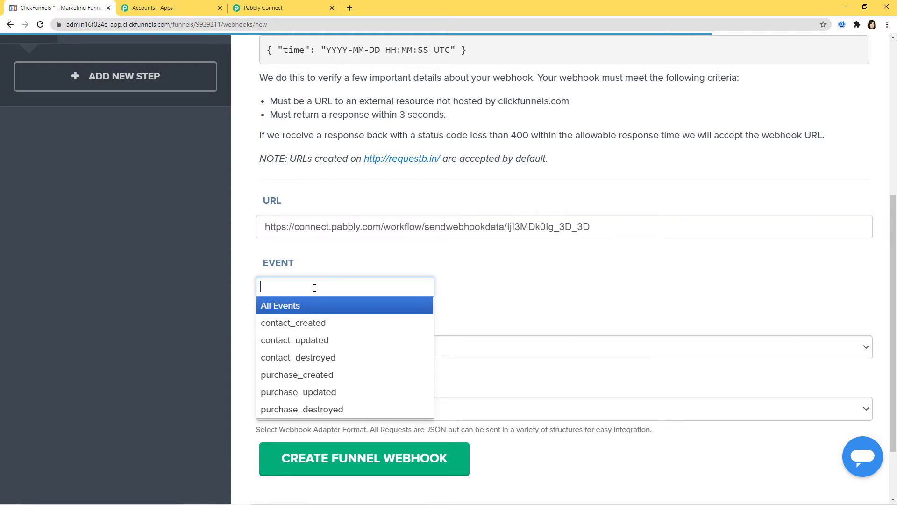
click(300, 324)
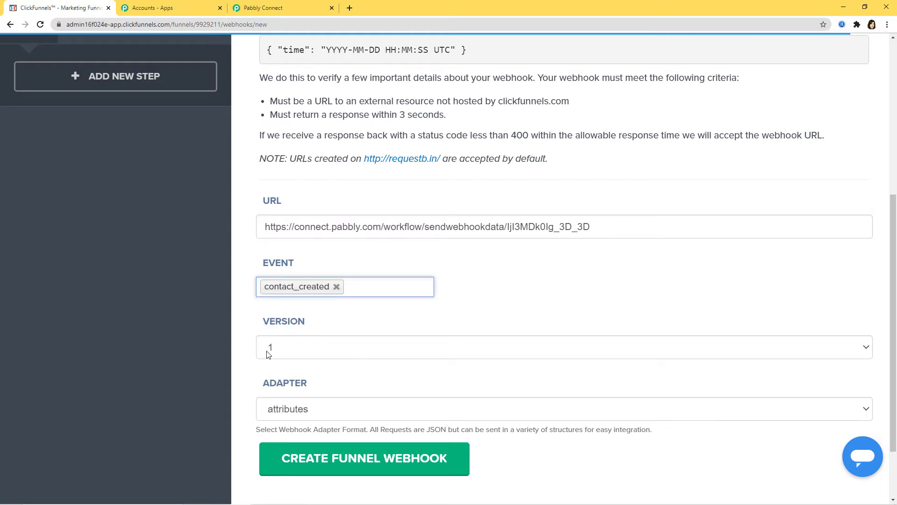
click(307, 413)
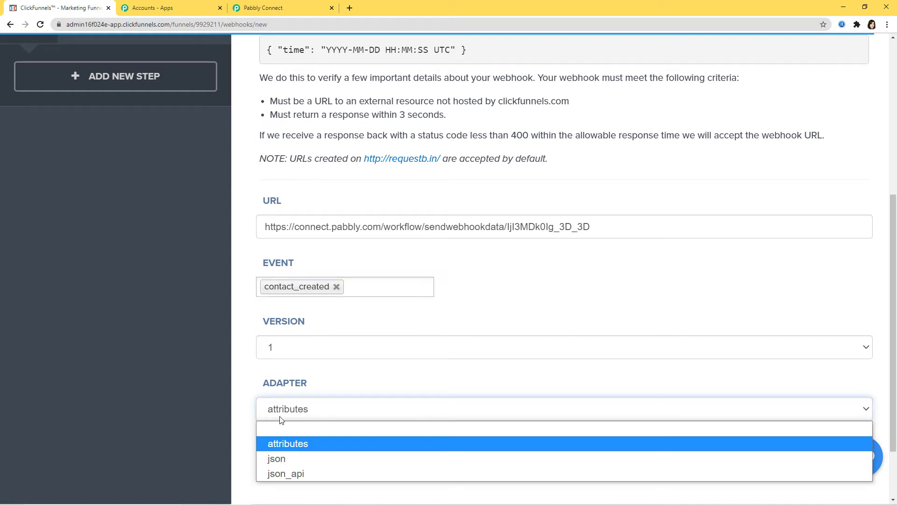
click(288, 456)
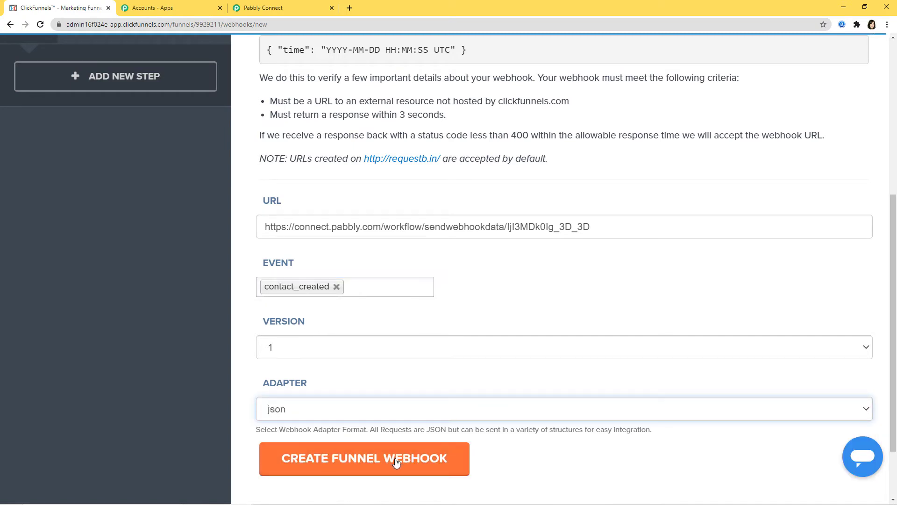
click(366, 463)
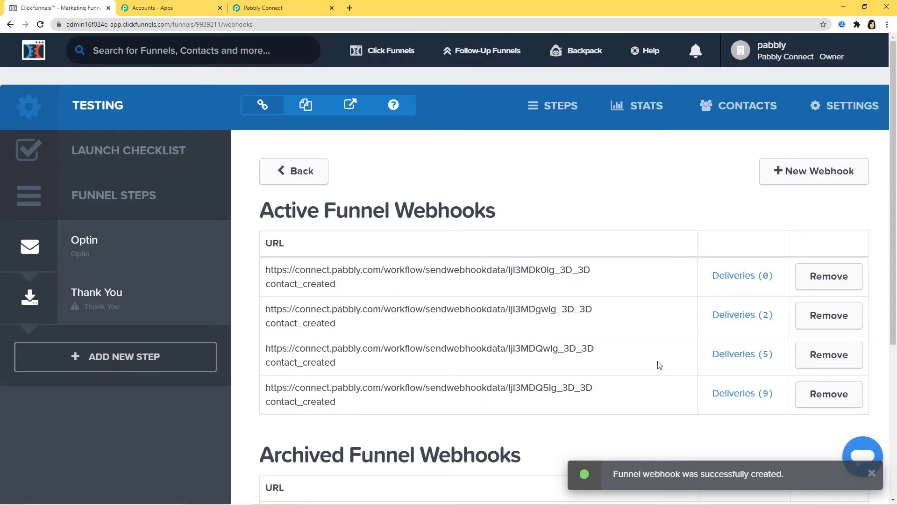
click(297, 8)
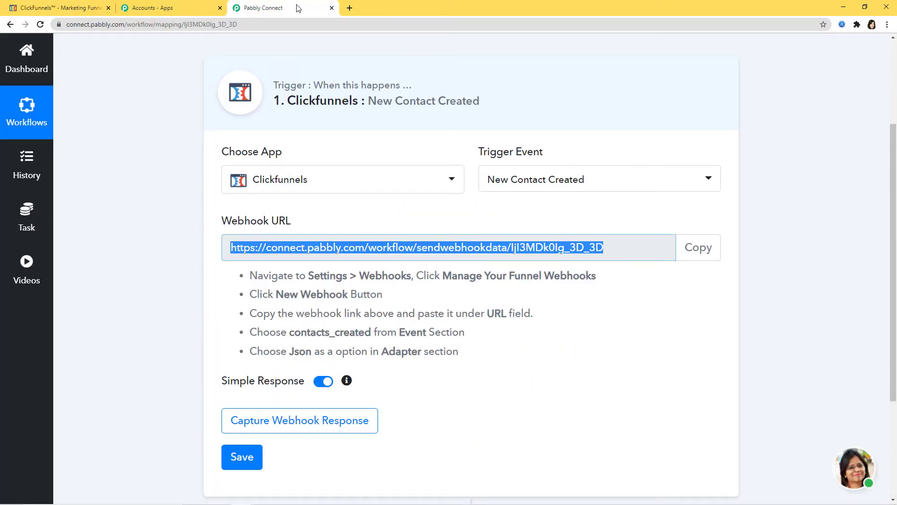
- Start capturing the webhook response in Pabbly Connect and return to the ClickFunnels webhooks page
click(309, 425)
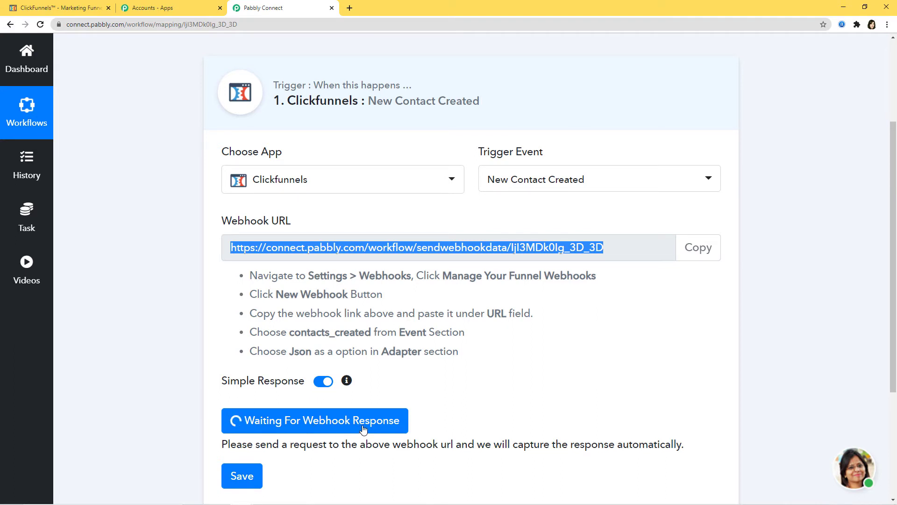
click(64, 9)
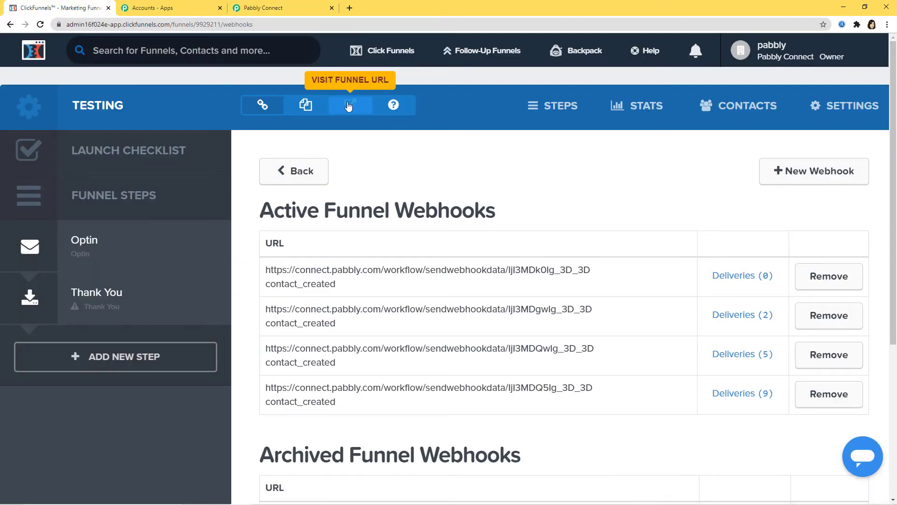
- On the live funnel page, opt in to SMS alerts and choose India as the country
click(349, 106)
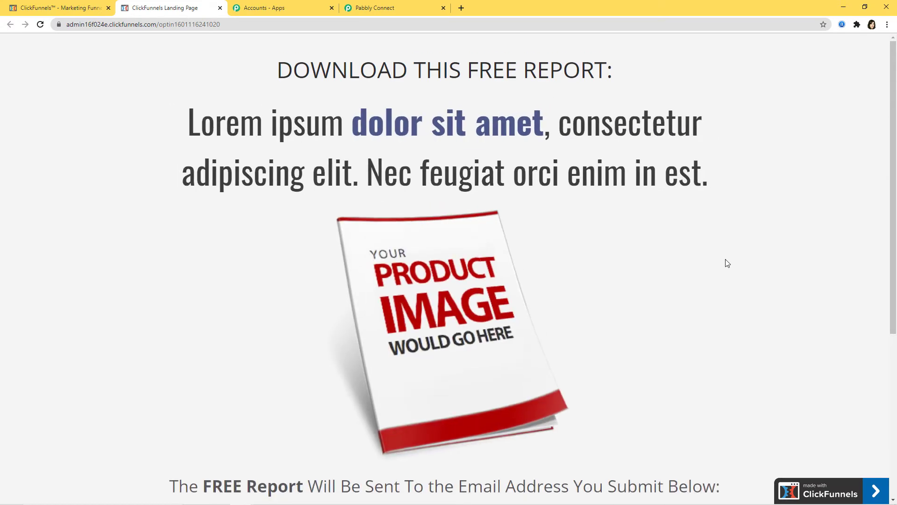
scroll(617, 283, down, 4)
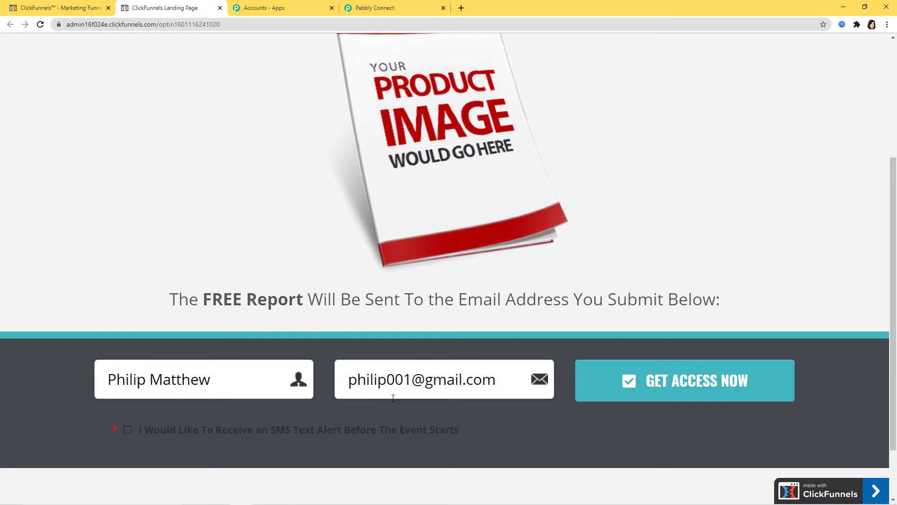
scroll(425, 405, down, 2)
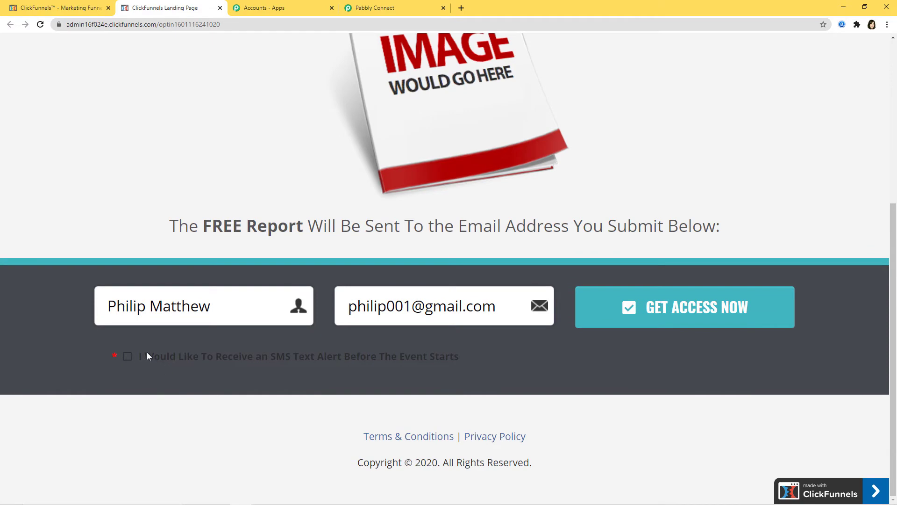
click(129, 357)
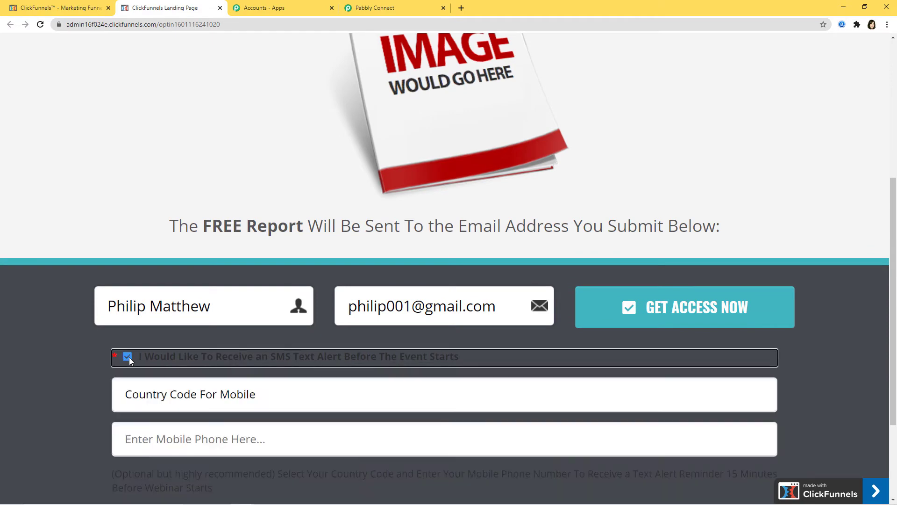
click(255, 398)
key(m)
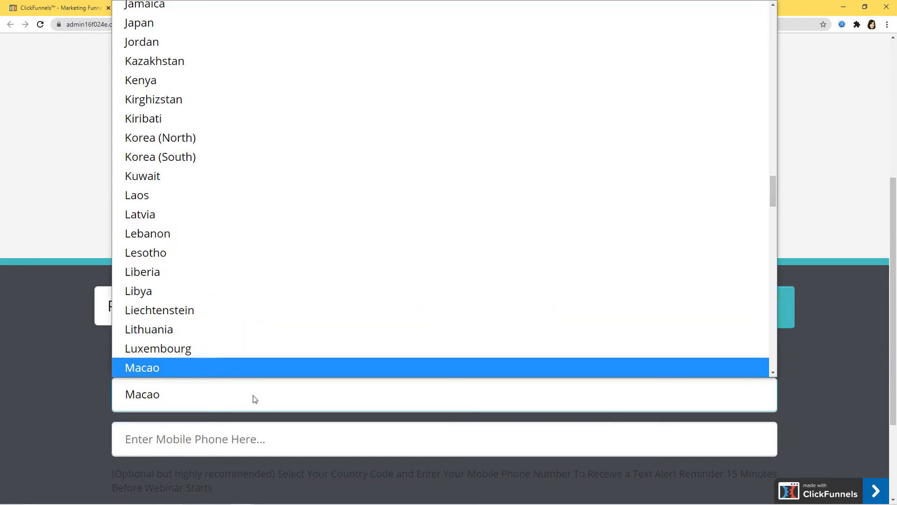
key(i)
key(n)
key(Return)
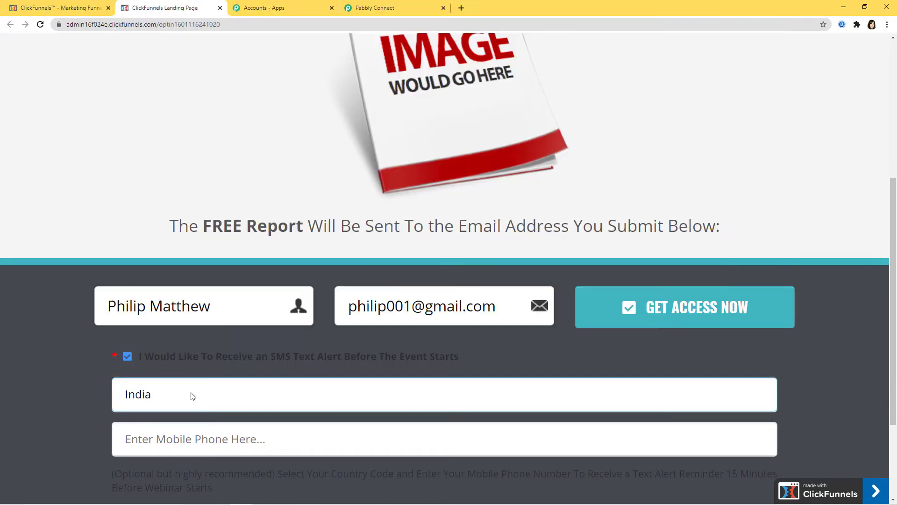
- Enter the test mobile number, submit the opt-in form, and return to Pabbly Connect
click(169, 442)
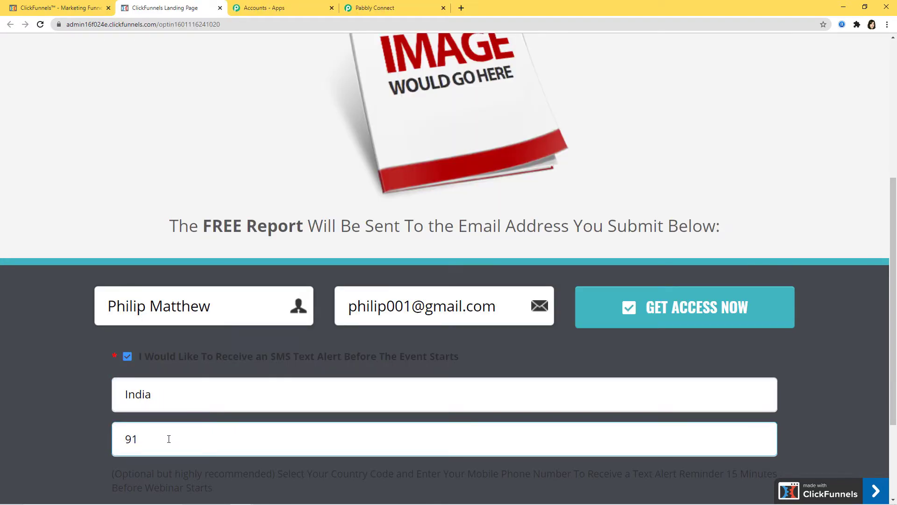
key(BackSpace)
key(BackSpace)
scroll(150, 401, down, 1)
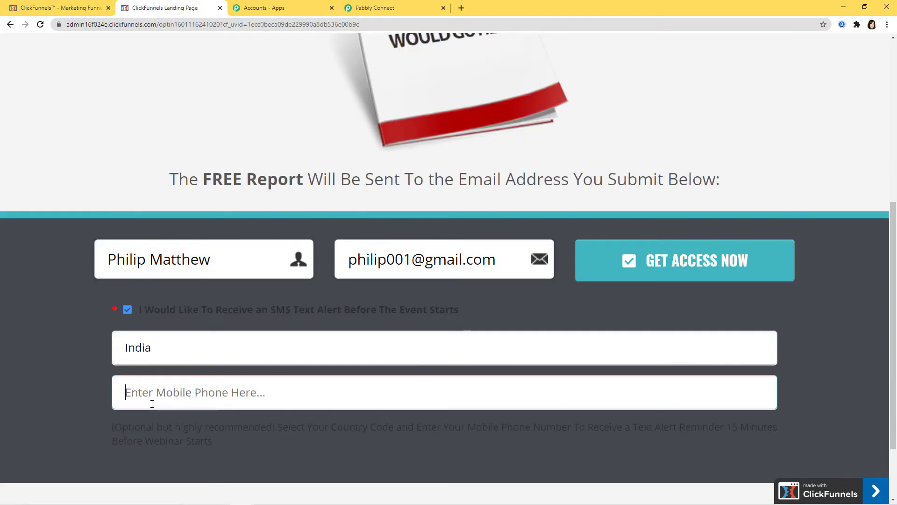
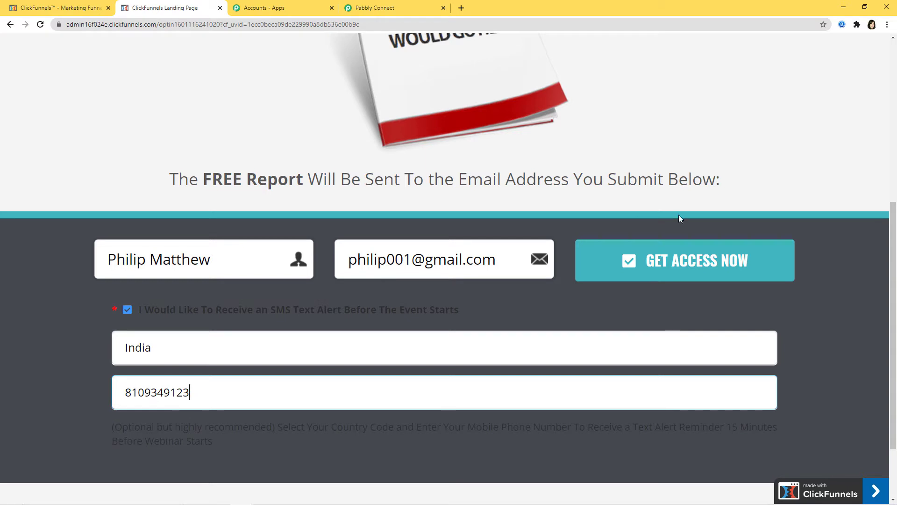
click(677, 263)
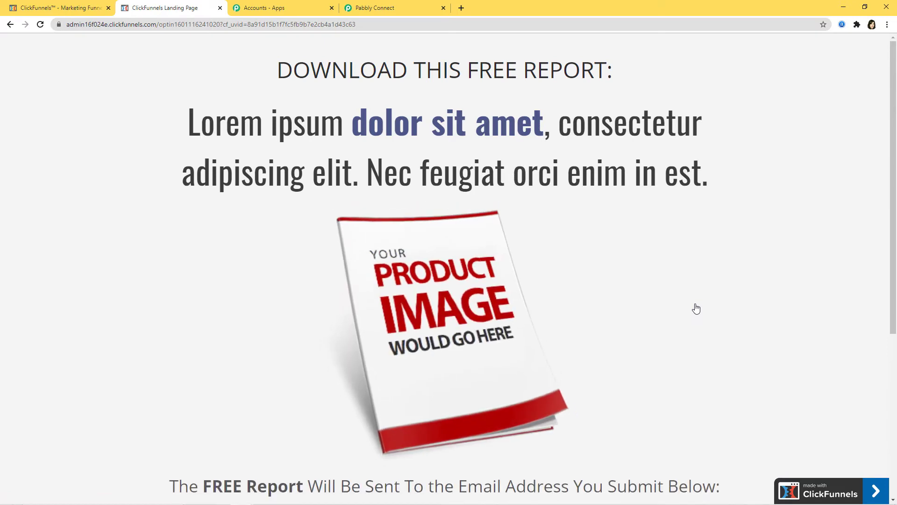
click(386, 10)
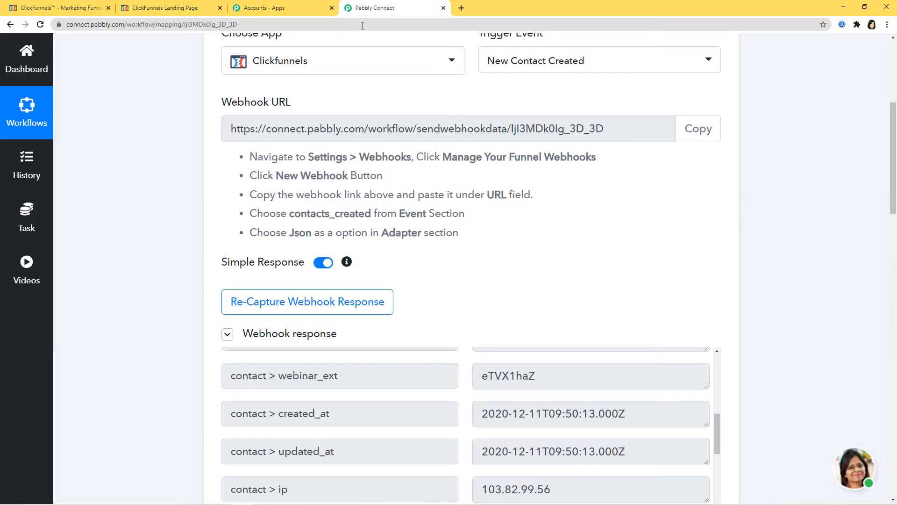
- Save the captured ClickFunnels webhook response and add an action step below the trigger
scroll(623, 451, up, 10)
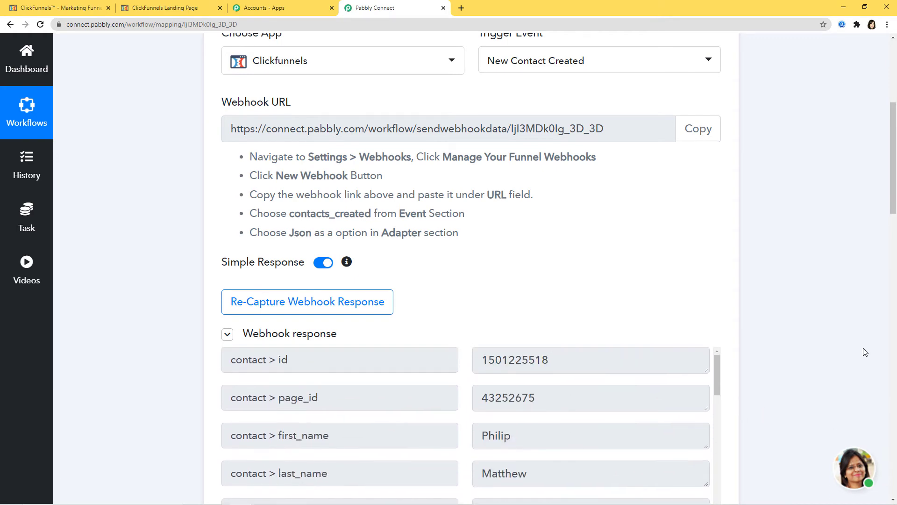
scroll(743, 361, up, 3)
scroll(815, 348, down, 2)
scroll(815, 348, down, 4)
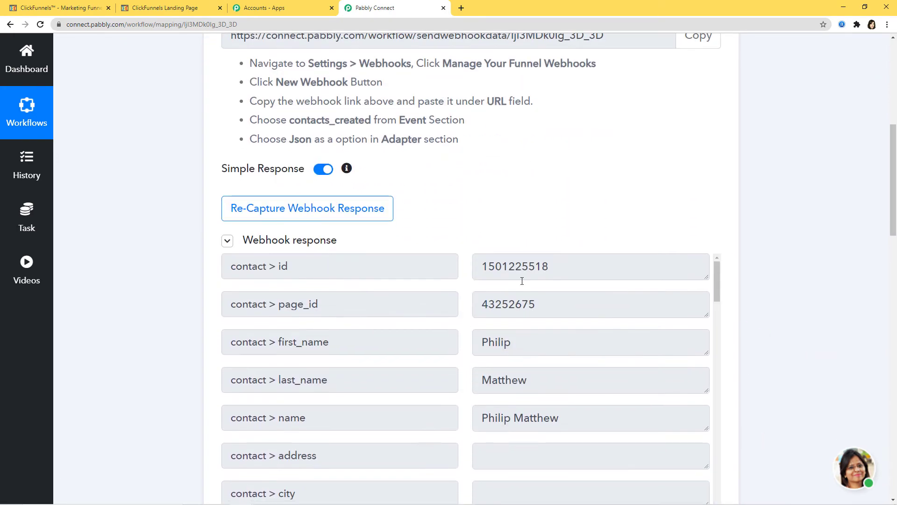
scroll(603, 304, down, 3)
scroll(574, 312, down, 5)
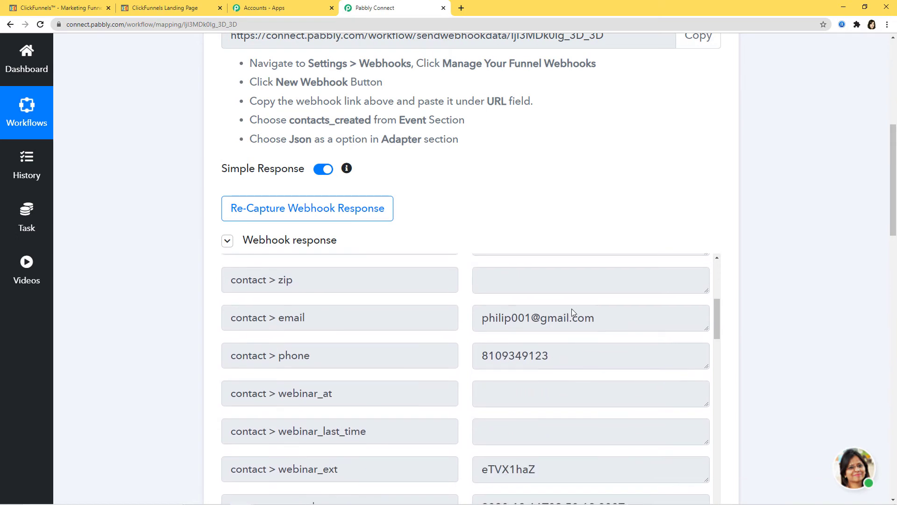
scroll(618, 397, down, 2)
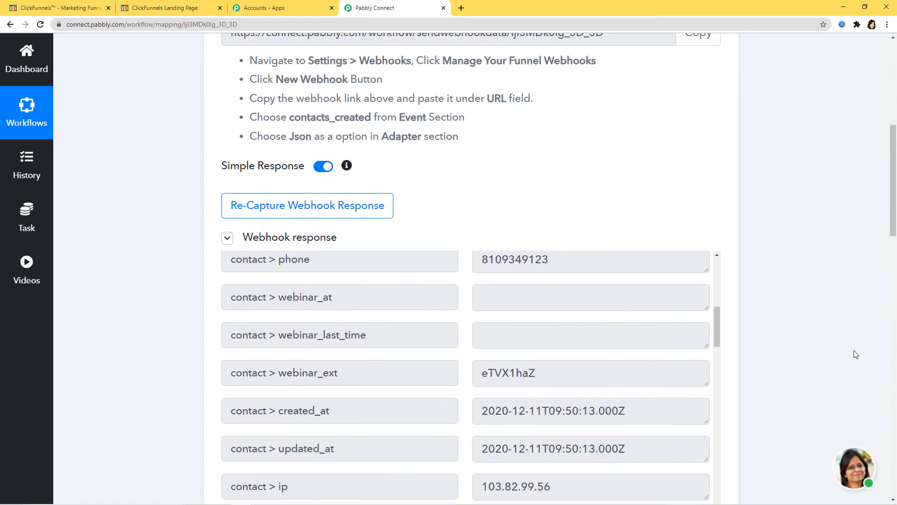
scroll(850, 355, down, 4)
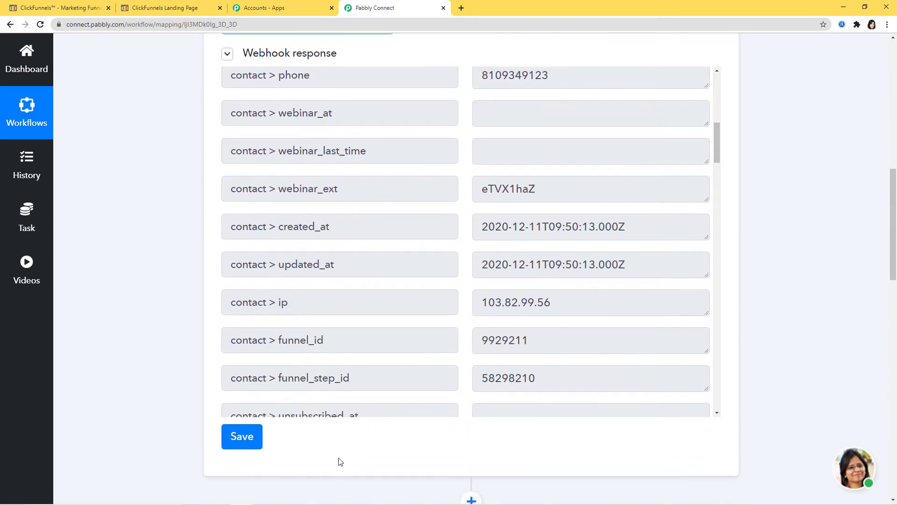
click(239, 438)
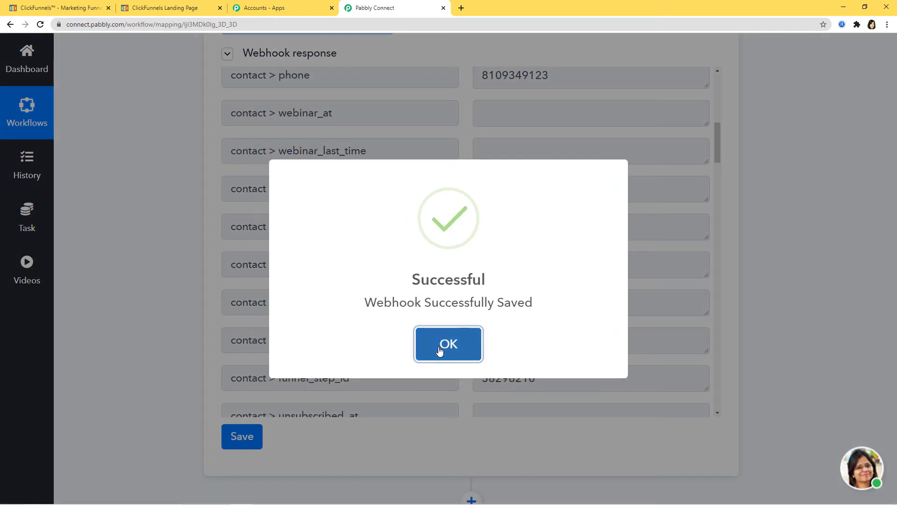
click(439, 349)
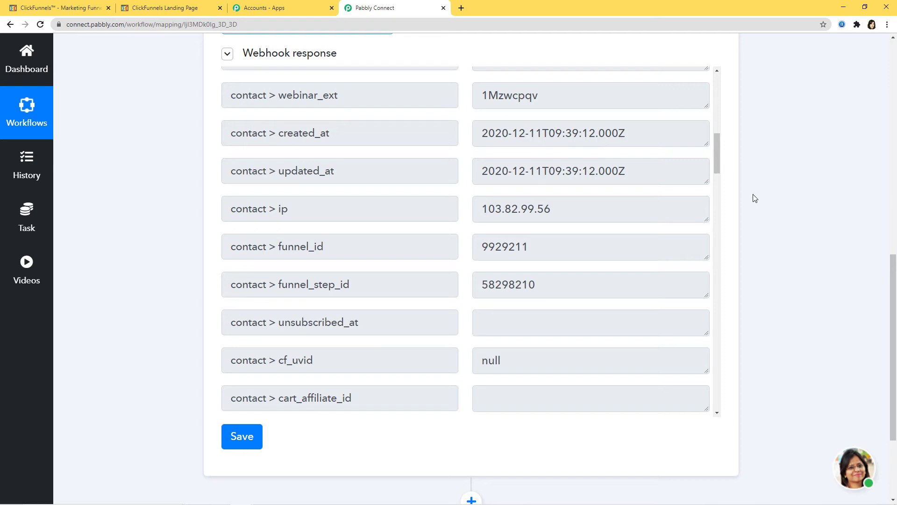
scroll(698, 357, down, 3)
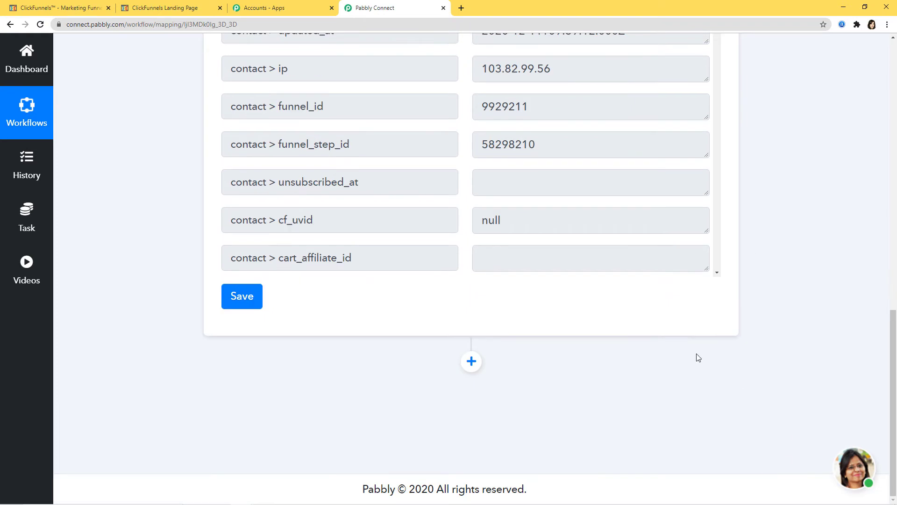
click(471, 362)
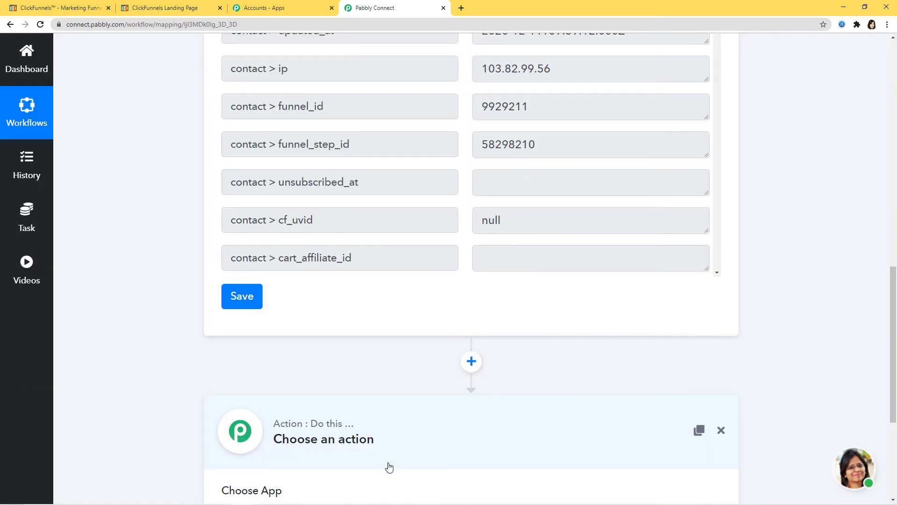
- Set the action to SmsHorizon's Send SMS event and begin connecting with new SmsHorizon credentials
click(383, 335)
text(sms)
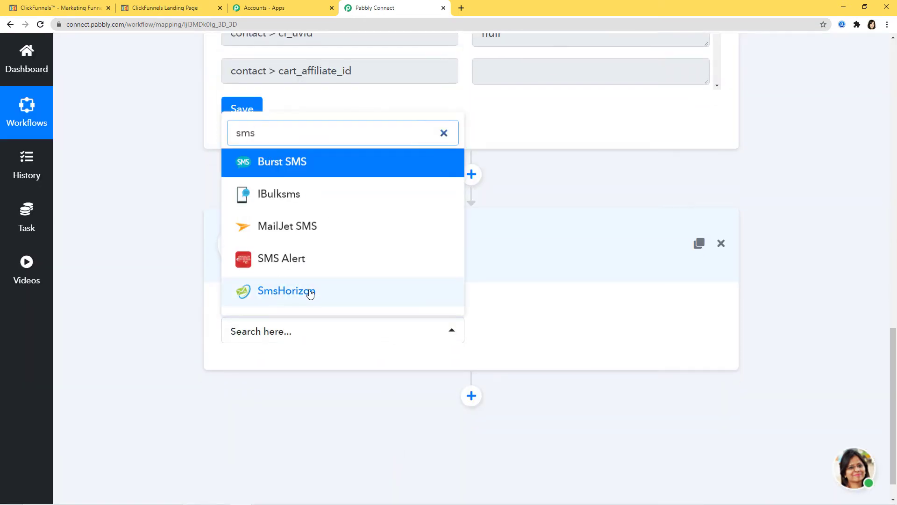
click(310, 292)
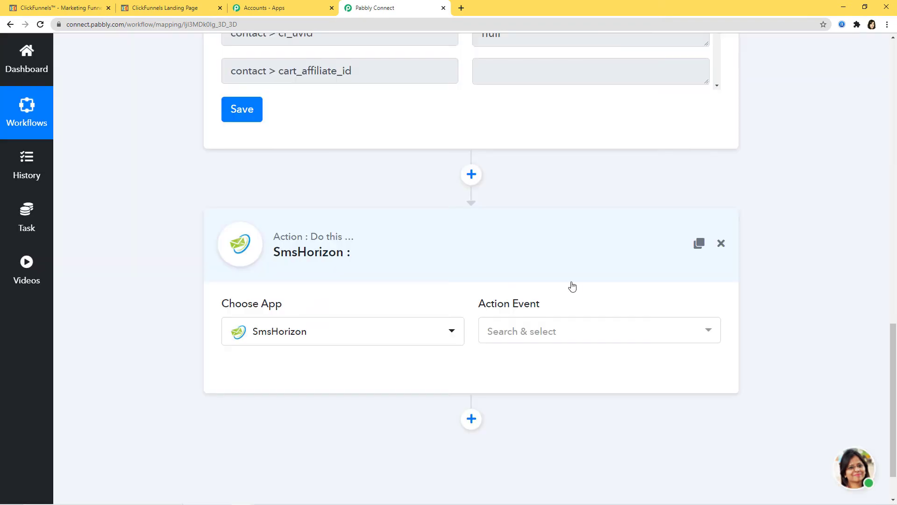
click(540, 332)
click(518, 419)
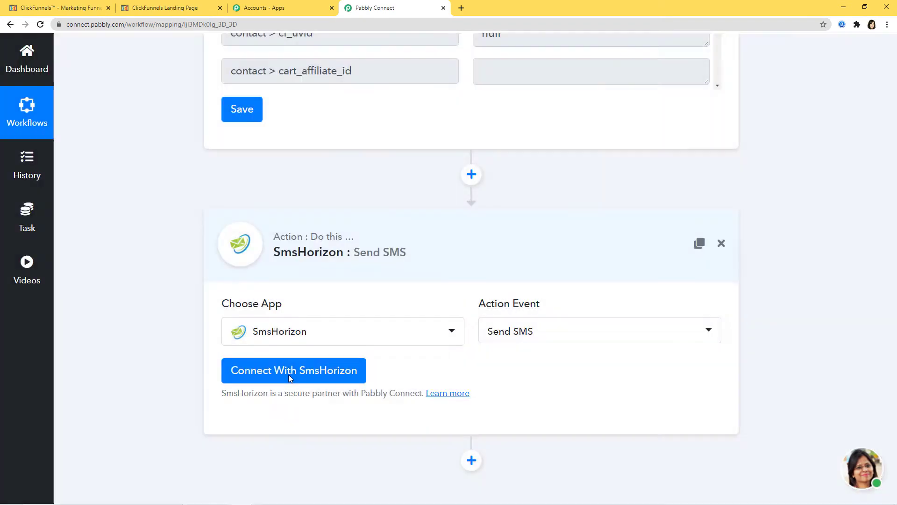
click(289, 377)
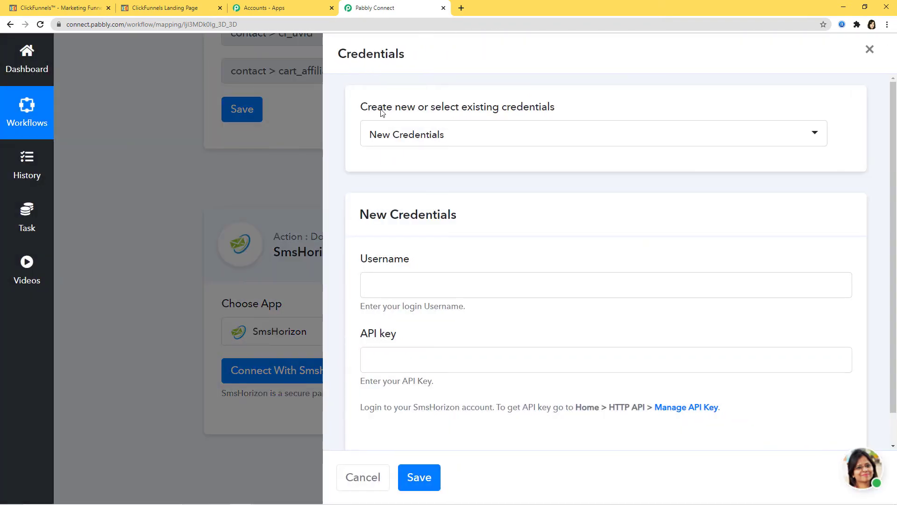
click(478, 138)
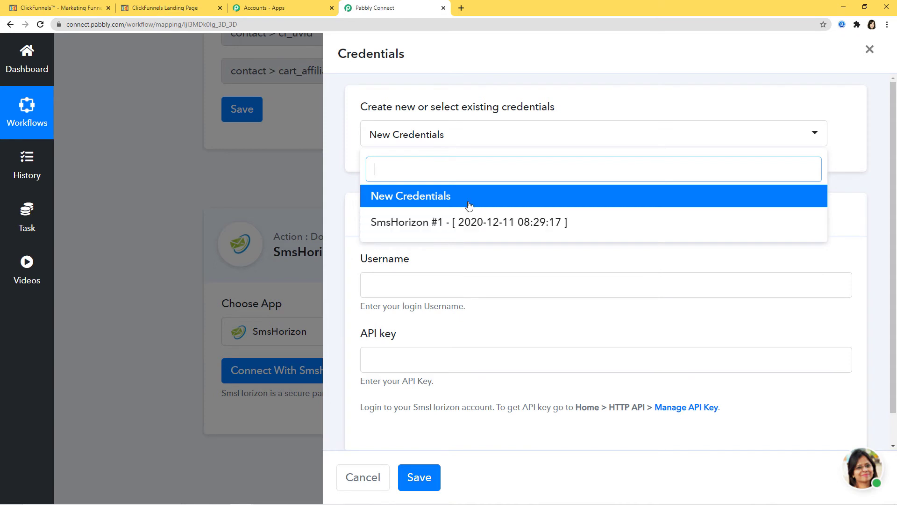
click(449, 198)
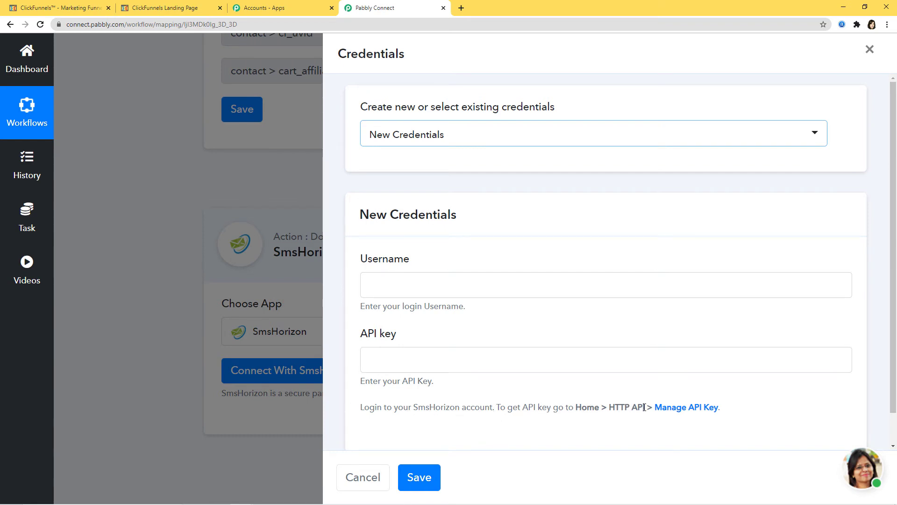
- Copy the account's API key from SmsHorizon's HTTP API > Manage API Key page
mouse_move(218, 503)
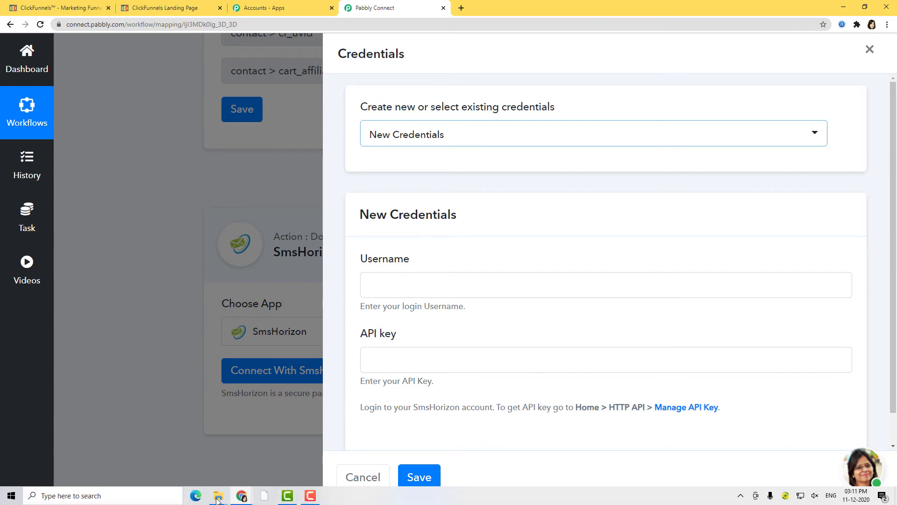
mouse_move(247, 495)
click(345, 450)
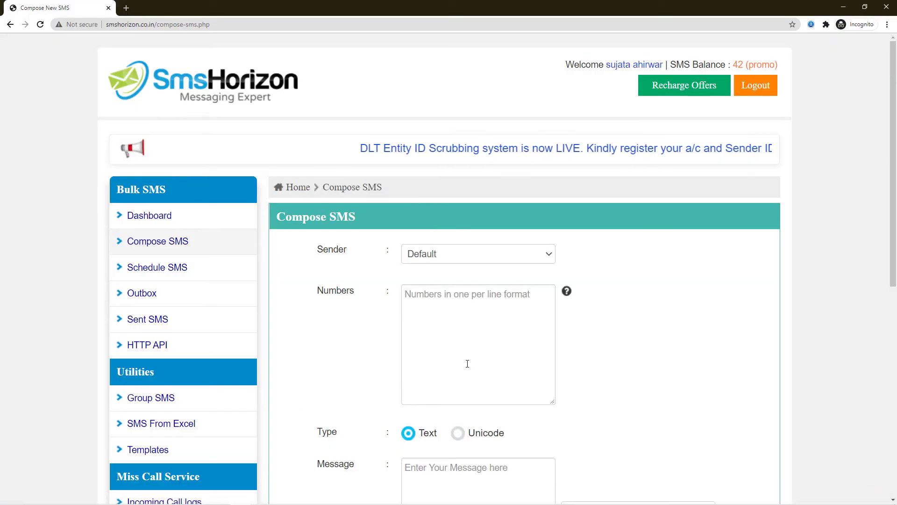
click(145, 346)
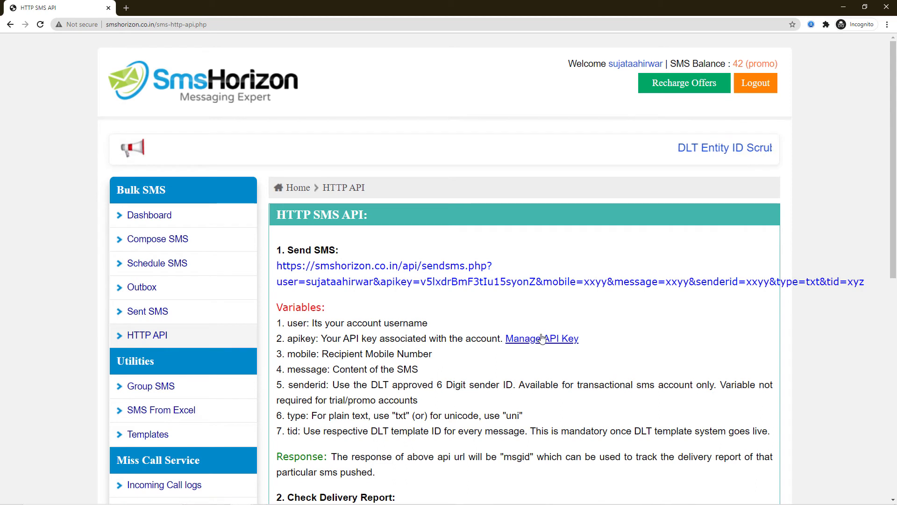
click(533, 340)
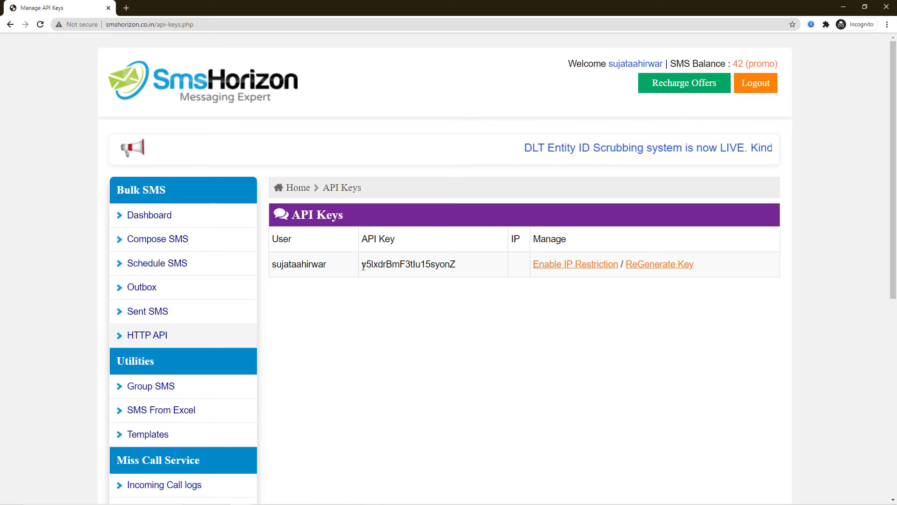
drag(361, 265, 459, 266)
key(ctrl+c)
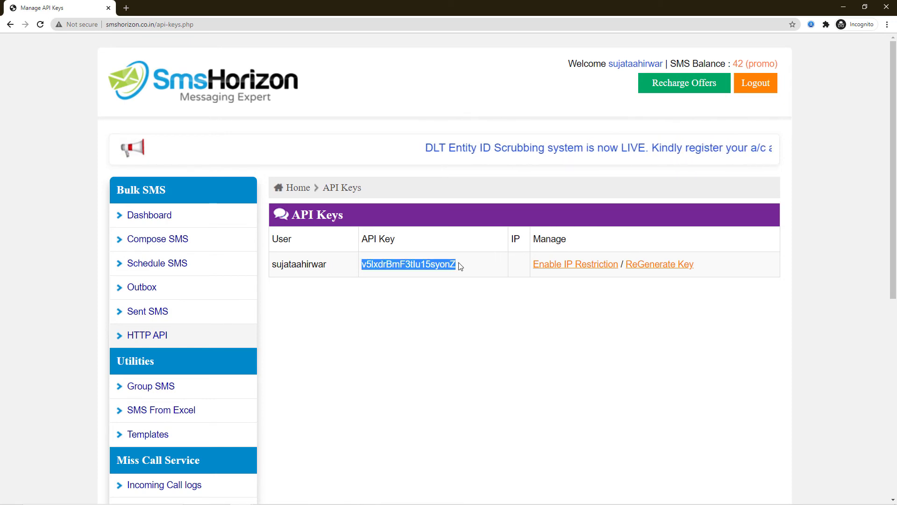
key(alt+Tab)
- Enter the copied SmsHorizon API key and account username as credentials and save the connection
click(395, 357)
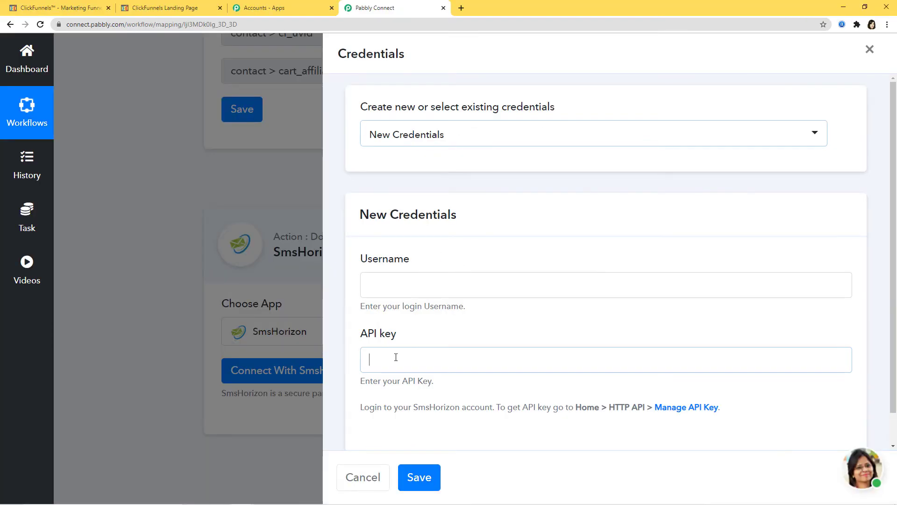
key(ctrl+v)
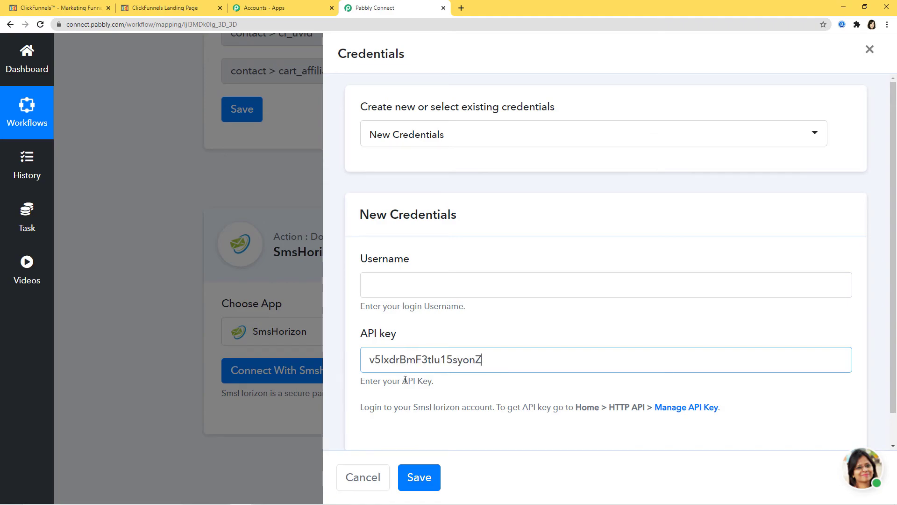
key(alt+Tab)
drag(327, 265, 275, 265)
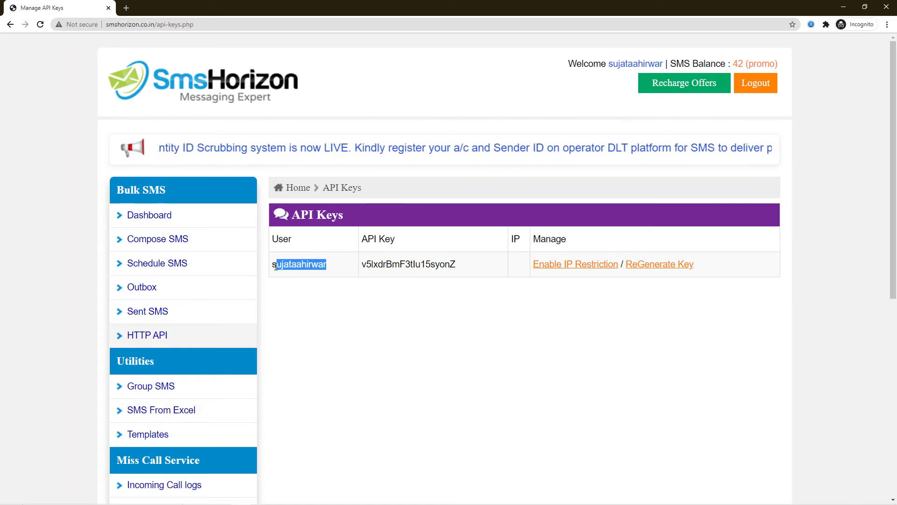
key(alt+Tab)
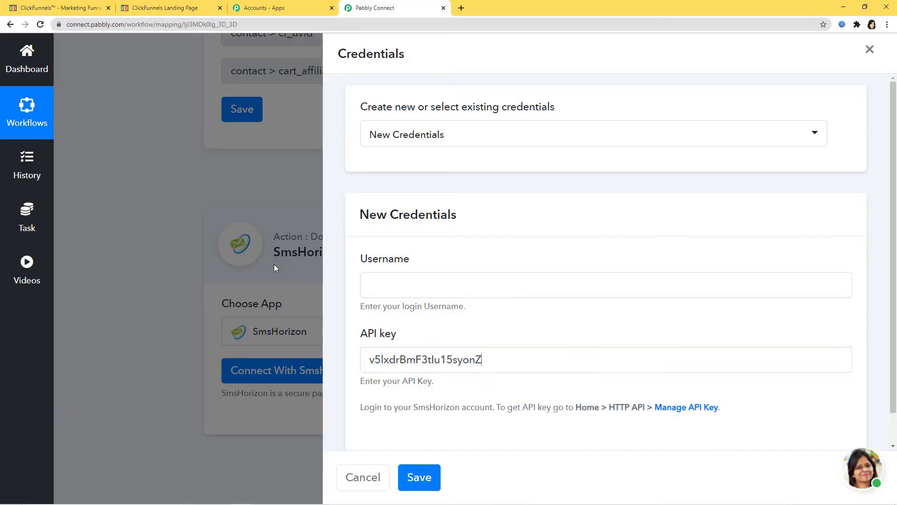
click(391, 279)
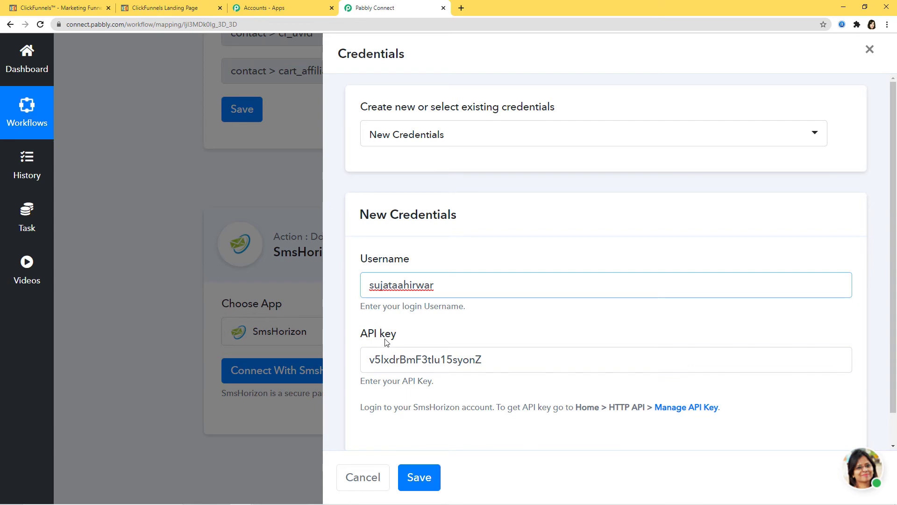
click(419, 477)
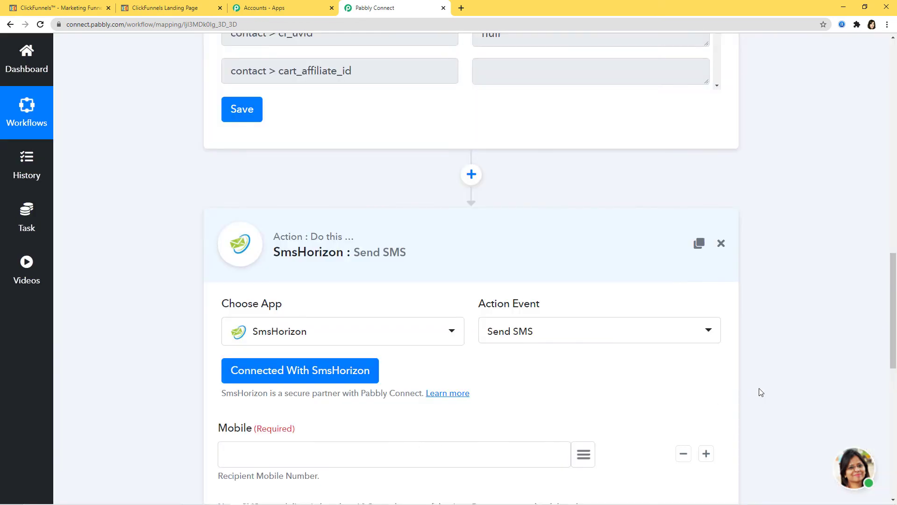
- Map the trigger's 1. contact > phone field into the Send SMS Mobile field
scroll(775, 384, down, 3)
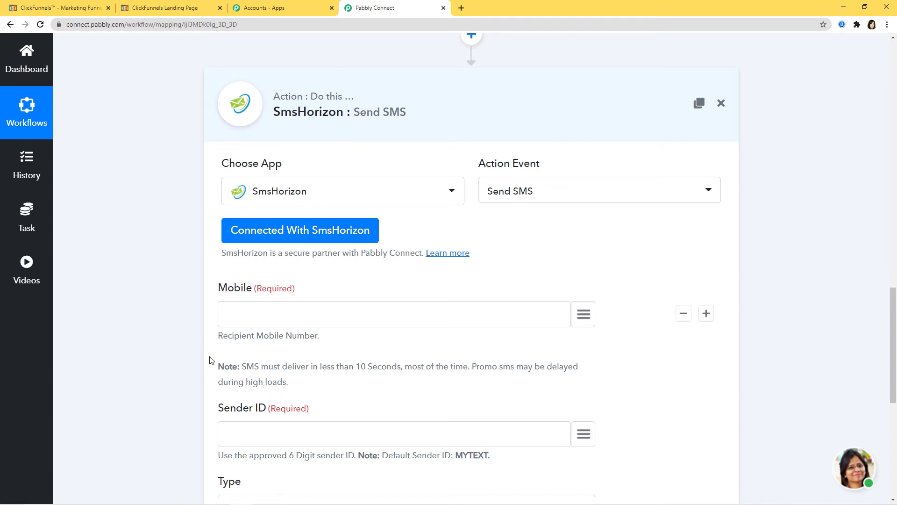
scroll(841, 317, up, 1)
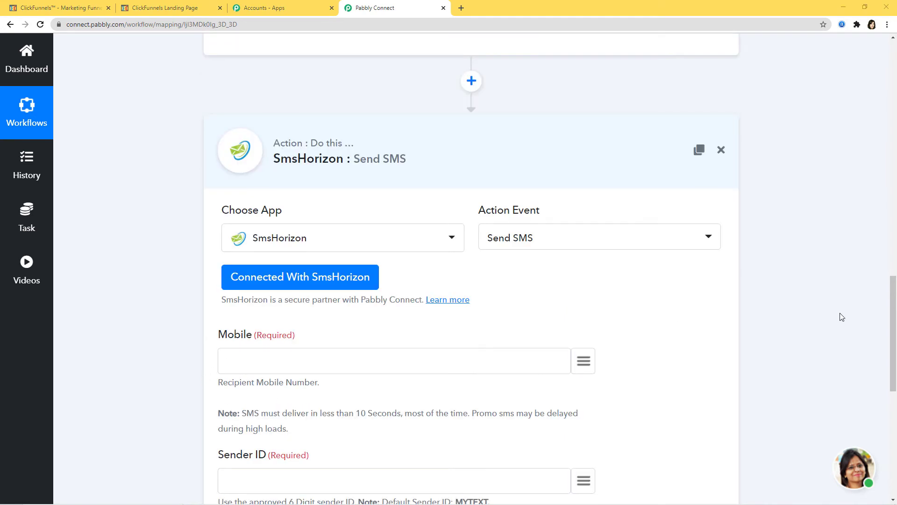
click(581, 364)
text(phi)
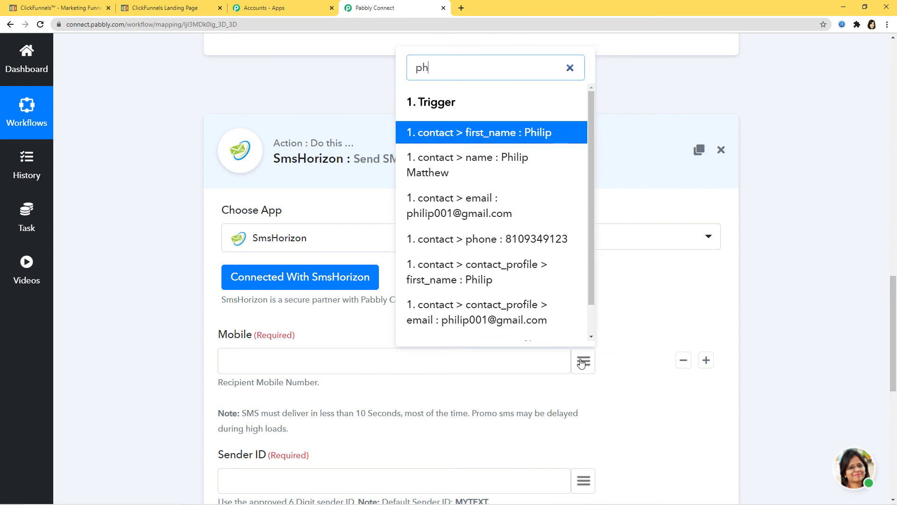
key(BackSpace)
click(522, 239)
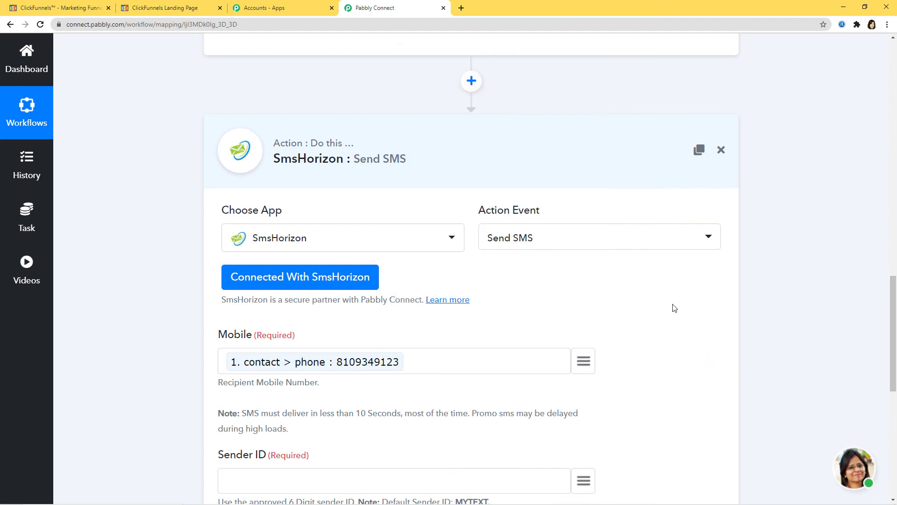
- Set Sender ID to MYTEXT and keep the message Type as Text
scroll(675, 310, down, 5)
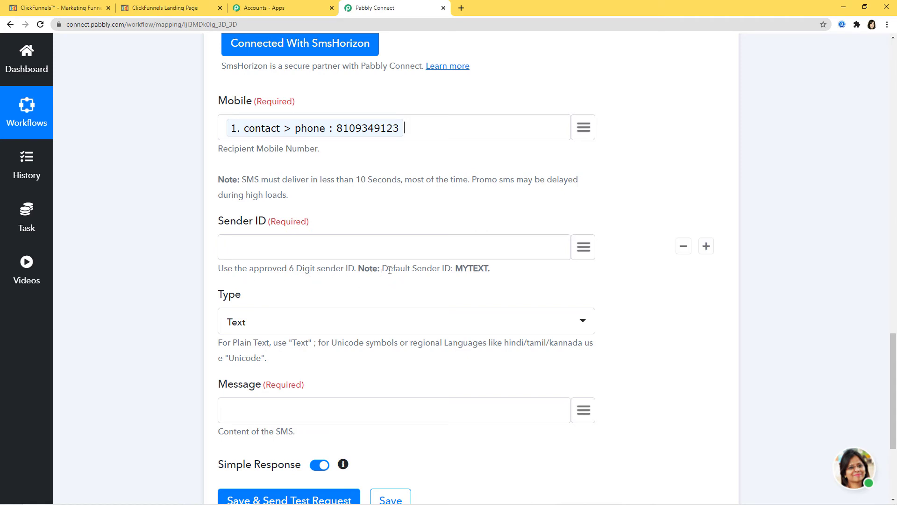
drag(455, 269, 488, 272)
key(ctrl+c)
click(323, 243)
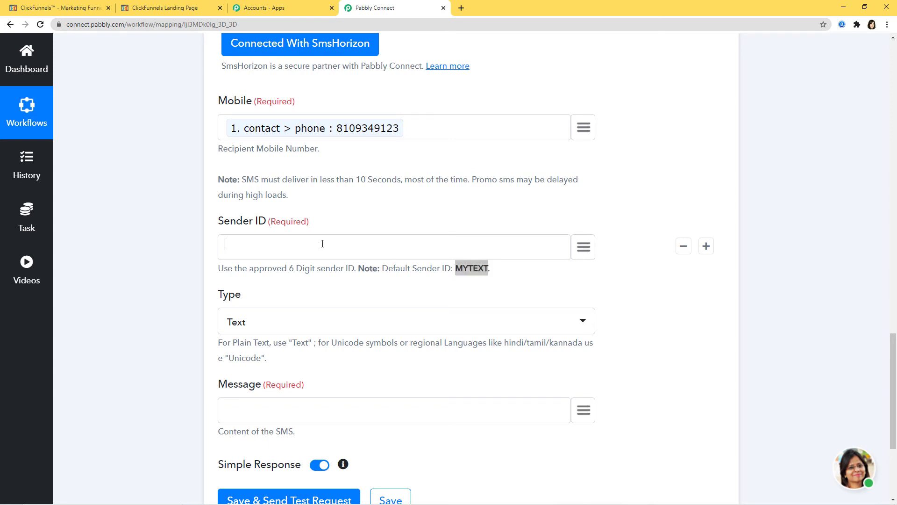
key(ctrl+v)
click(279, 327)
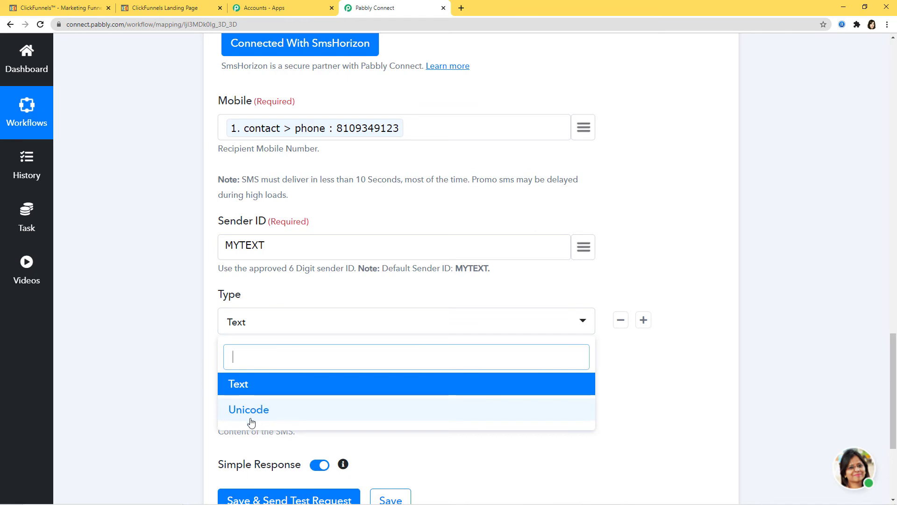
click(637, 398)
scroll(638, 398, down, 2)
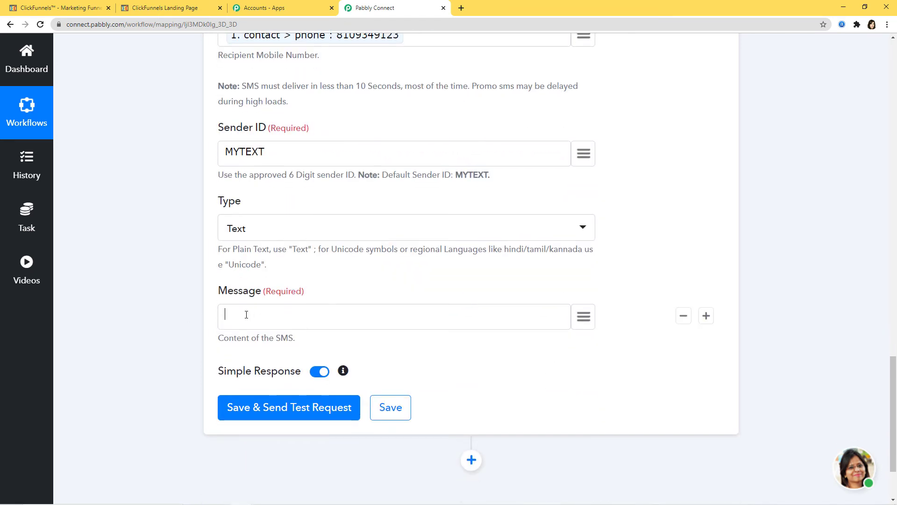
- Write the message 'Signup is successful in ClickFunnels' and save with a test request
text(Signup is successful )
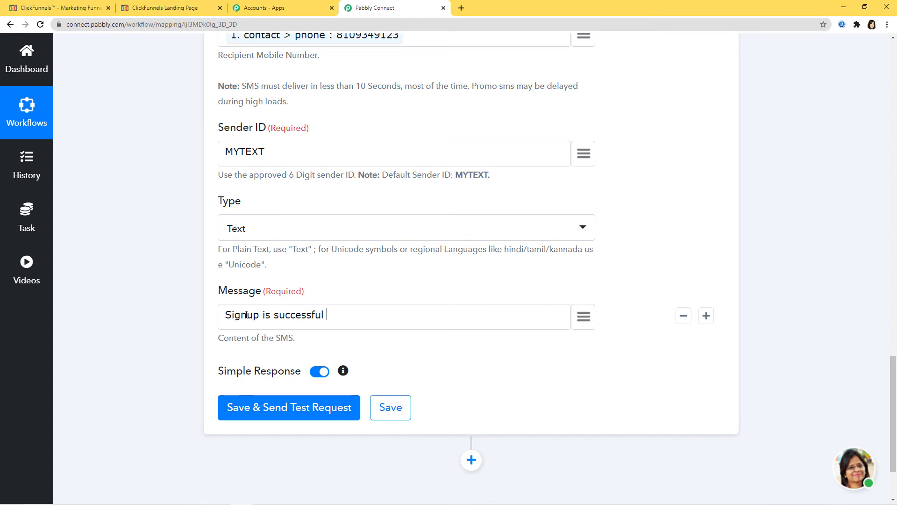
text(in ClickFunnels.)
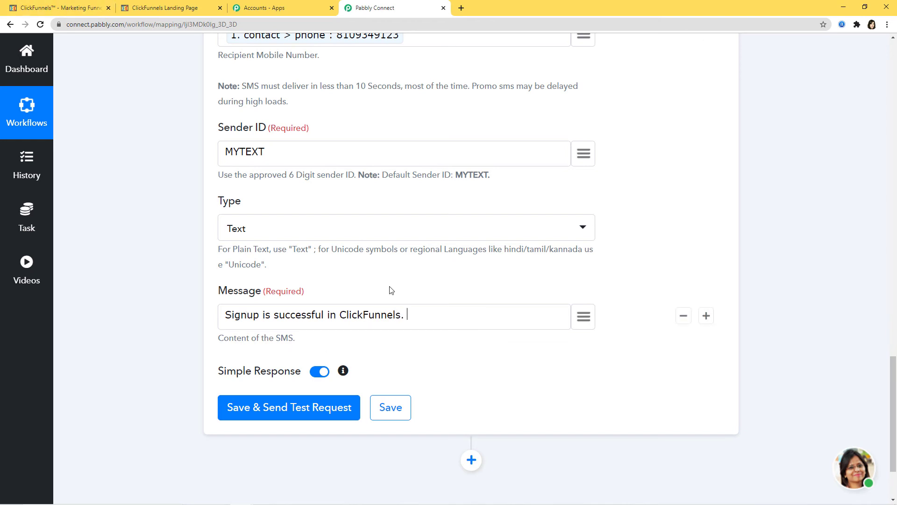
click(292, 412)
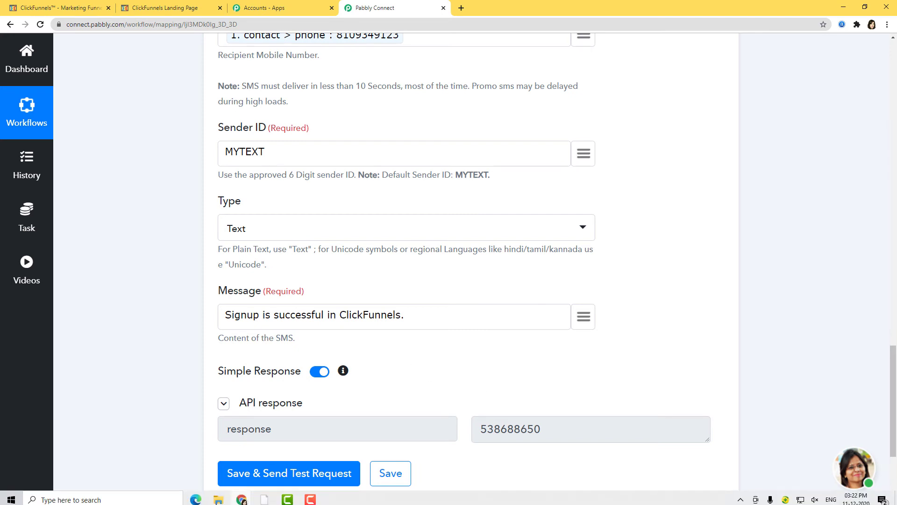
- Confirm the test SMS appears as Message Sent in SmsHorizon's Sent SMS report
mouse_move(241, 497)
click(312, 429)
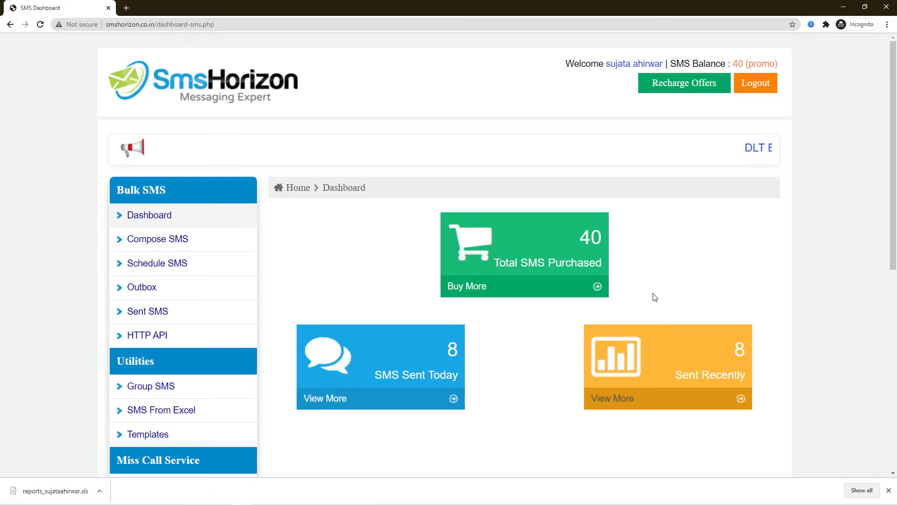
click(147, 312)
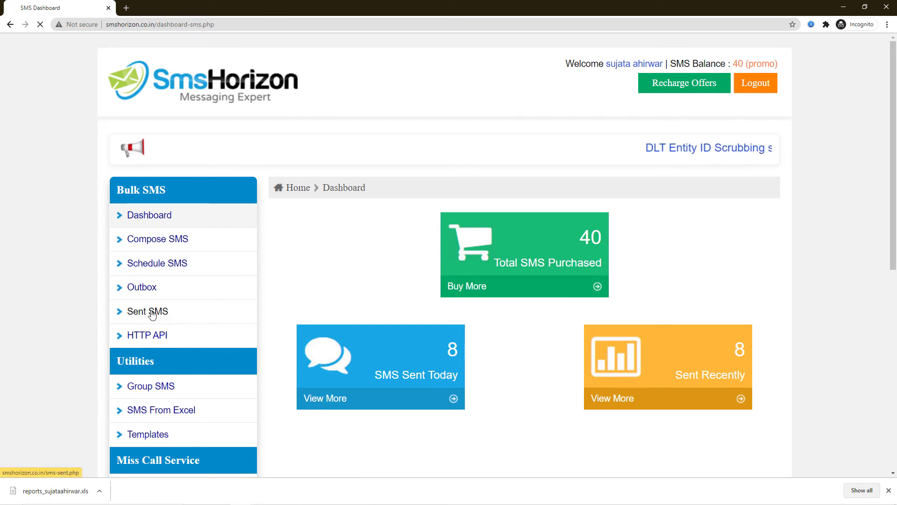
scroll(495, 311, down, 9)
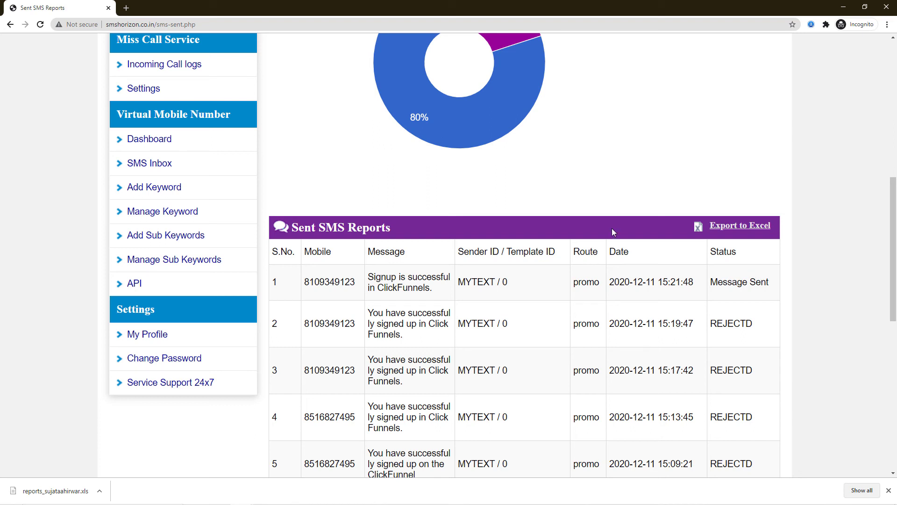
mouse_move(401, 113)
key(alt+Tab)
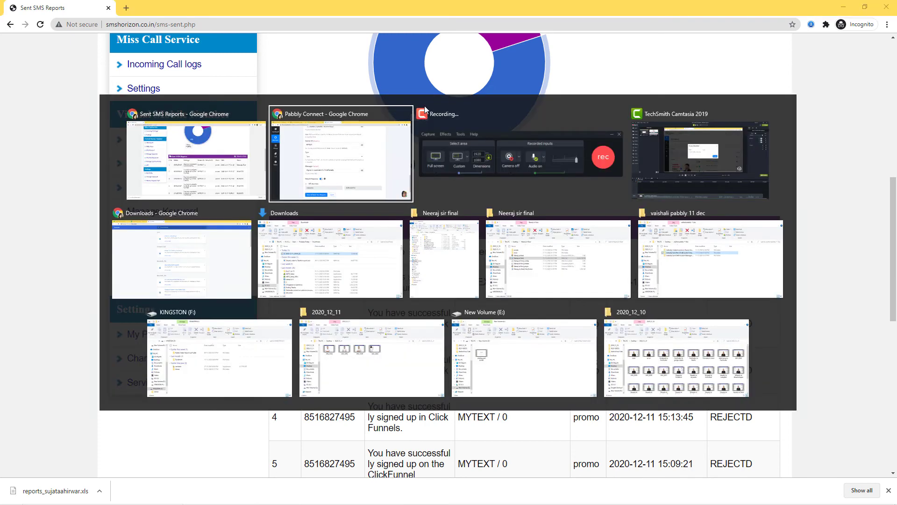
- Replace the opt-in form's name and e-mail with a new contact's name and e-mail
click(156, 8)
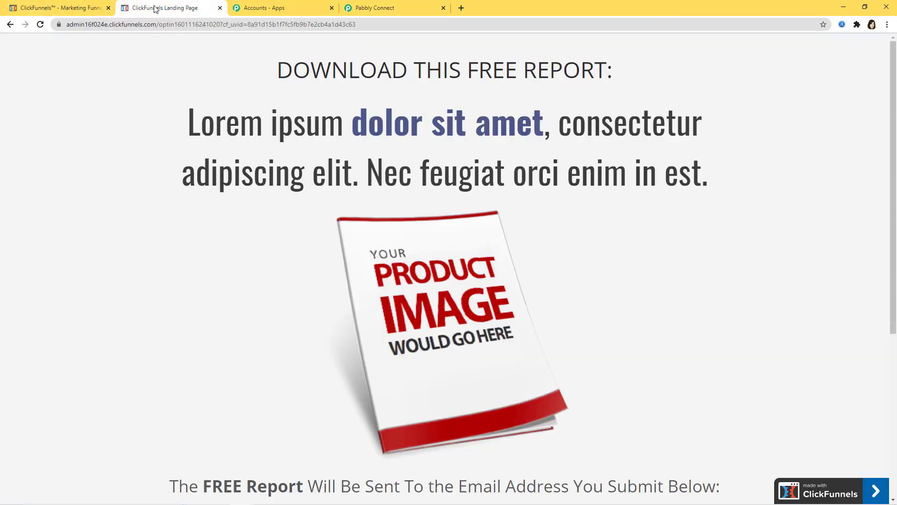
scroll(462, 369, down, 5)
drag(210, 307, 14, 320)
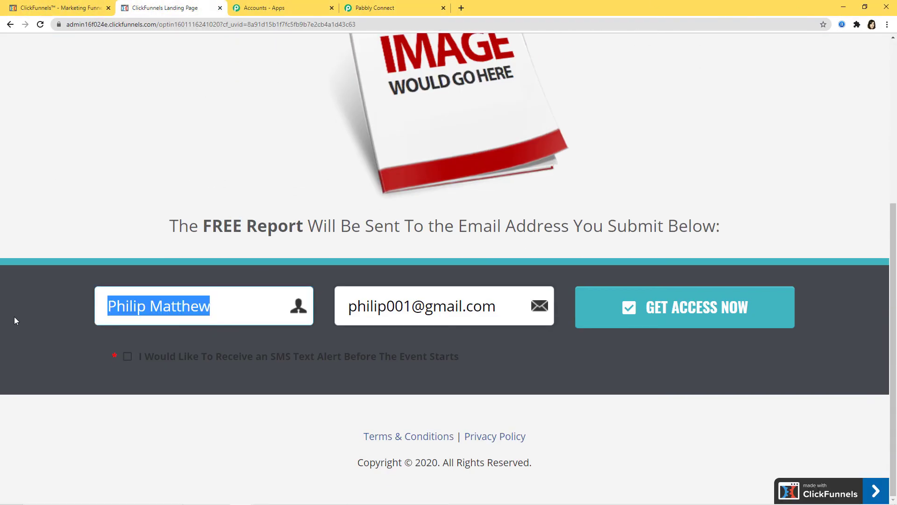
key(BackSpace)
drag(497, 307, 314, 320)
key(BackSpace)
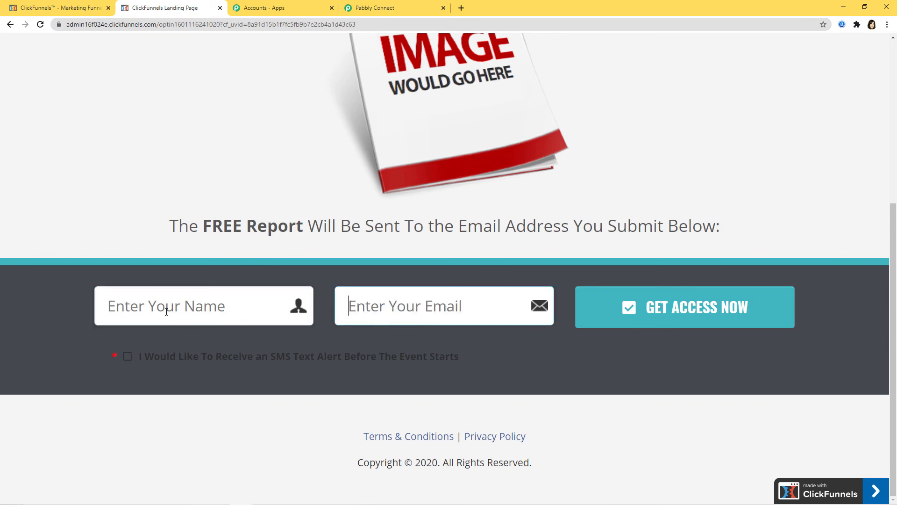
click(161, 311)
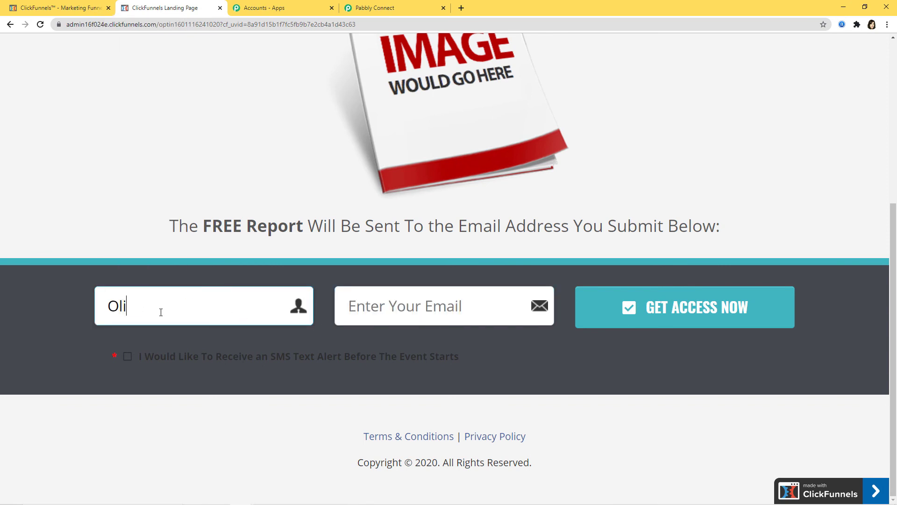
click(474, 301)
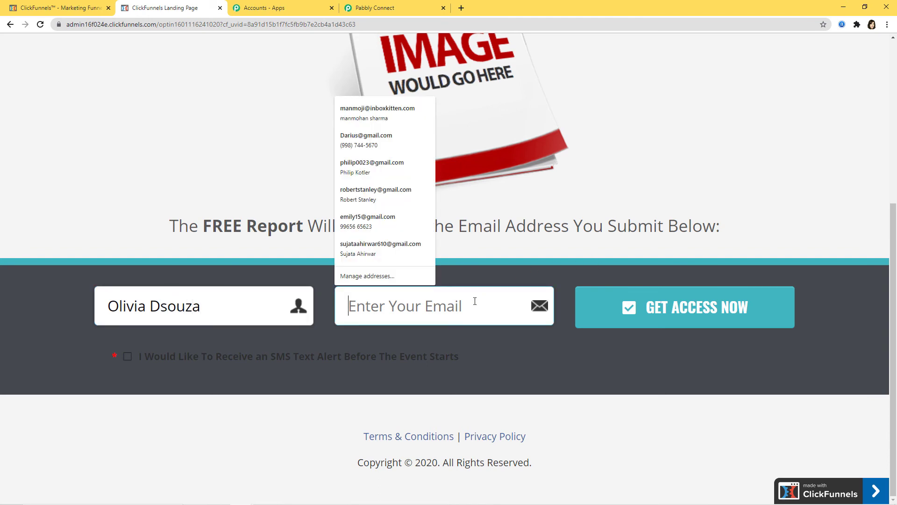
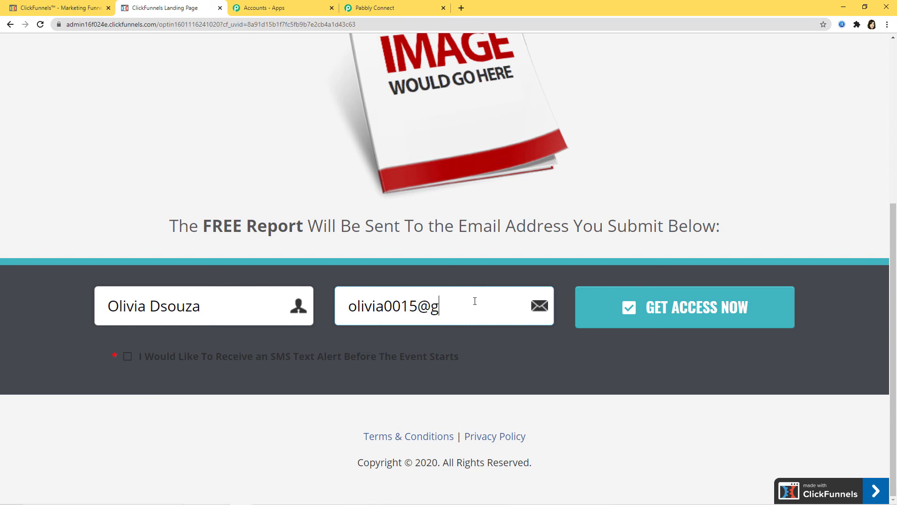
- Opt in to SMS alerts, choose India, enter the mobile number and submit the form
click(127, 356)
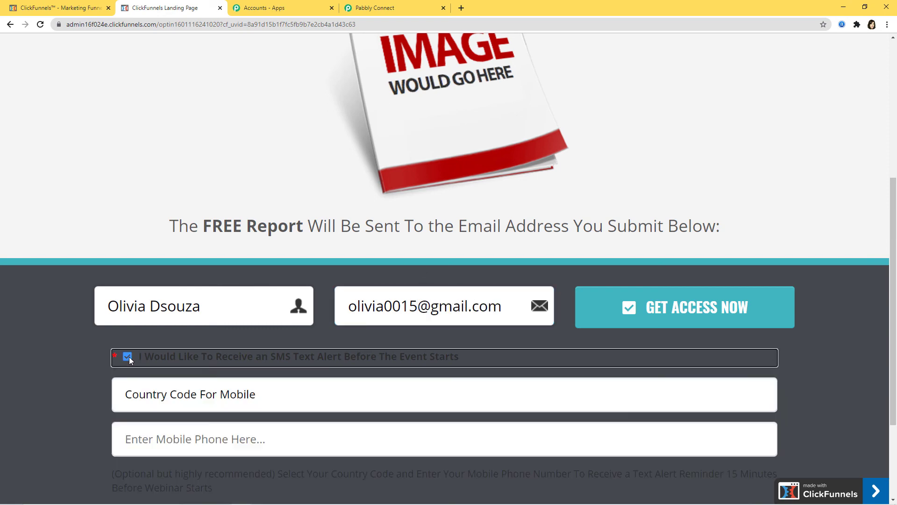
click(251, 396)
key(i)
key(n)
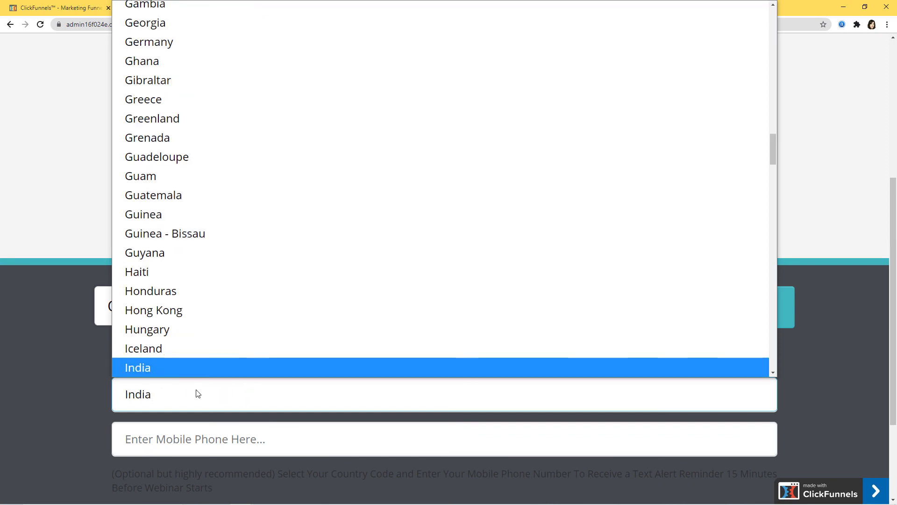
key(Return)
key(Tab)
key(BackSpace)
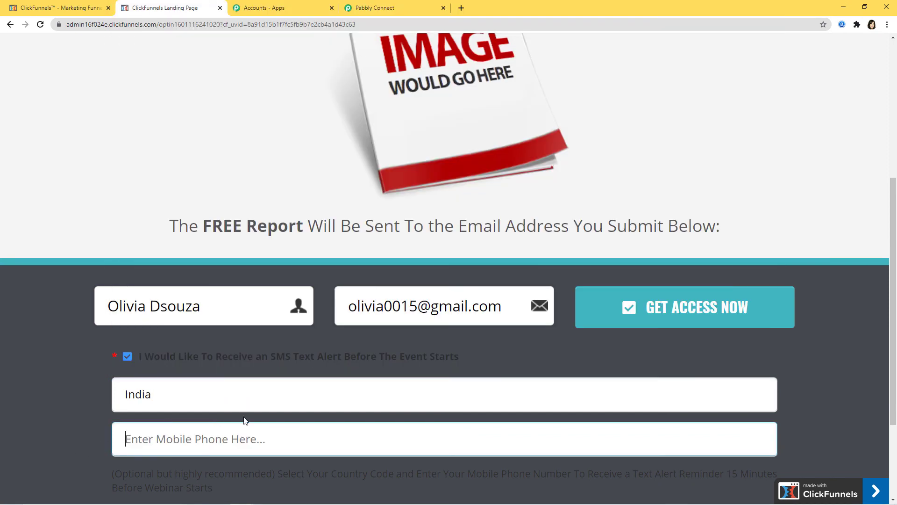
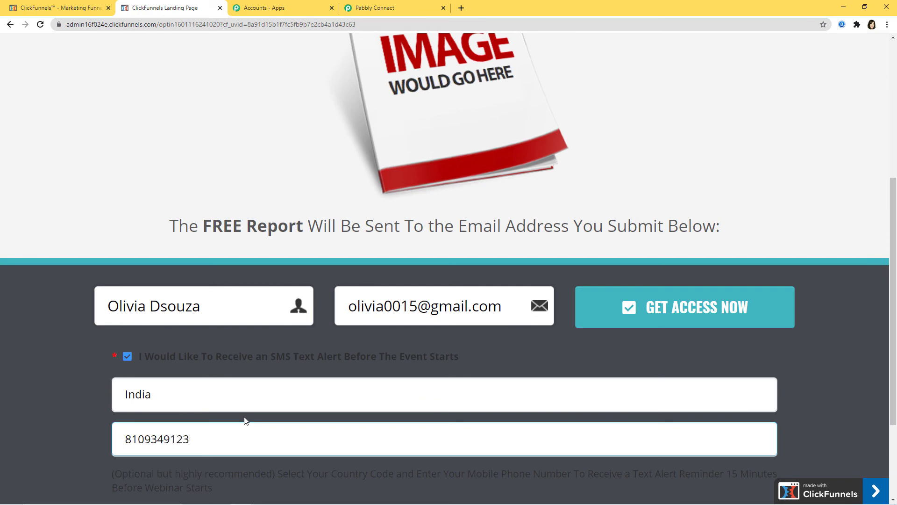
click(685, 302)
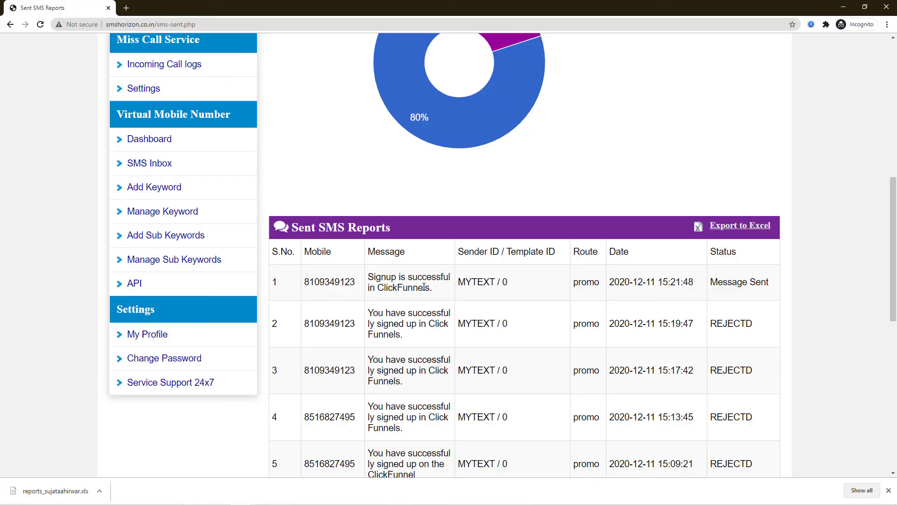
- Refresh the Sent SMS report to confirm the second signup SMS was sent at 15:23:16
scroll(424, 287, up, 3)
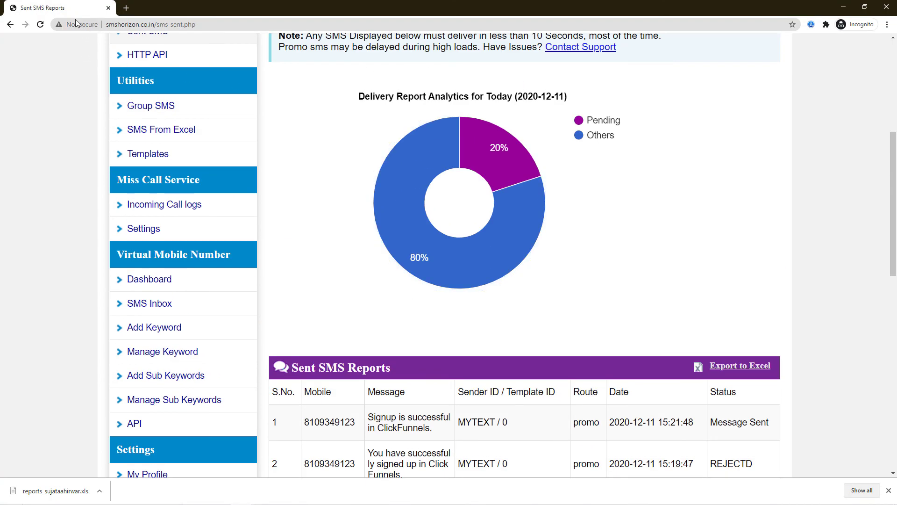
key(F5)
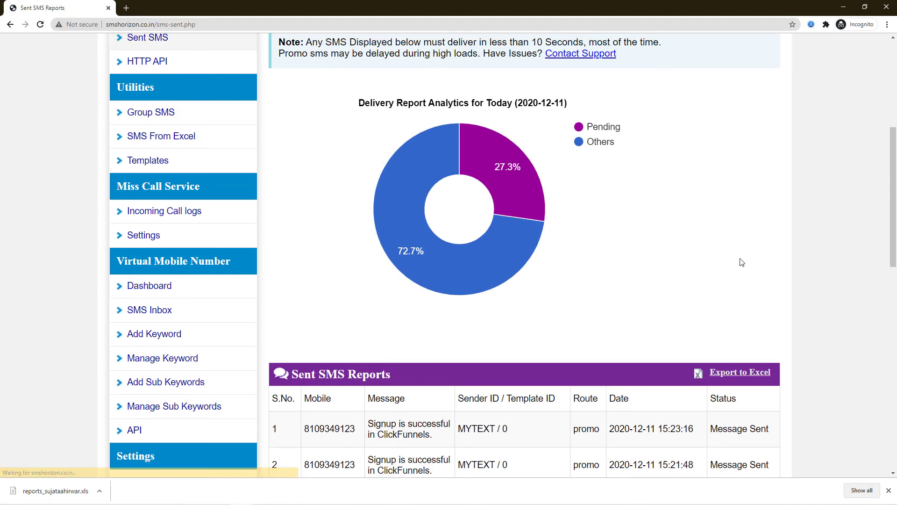
scroll(740, 264, down, 3)
scroll(740, 264, down, 1)
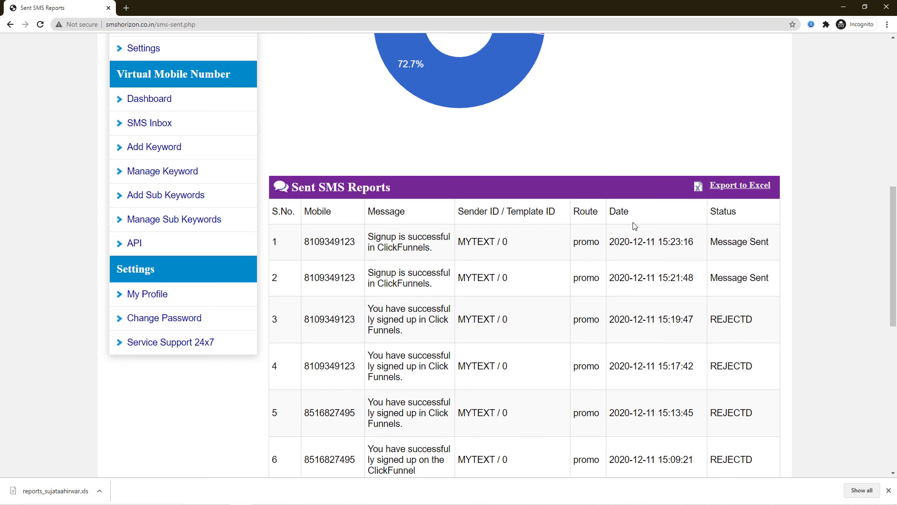
key(alt+Tab)
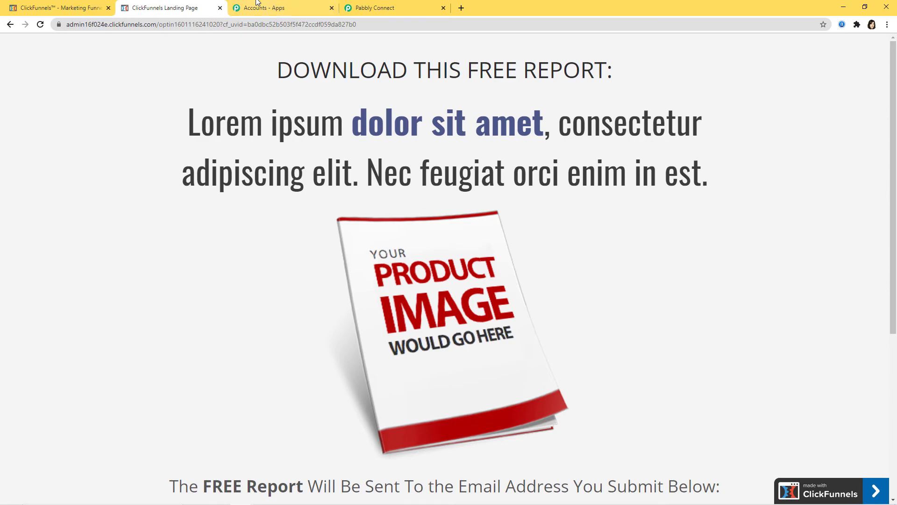
- Return to the workflow and collapse the Clickfunnels trigger to view the whole ClickFunnels to SmsHorizon workflow
click(380, 9)
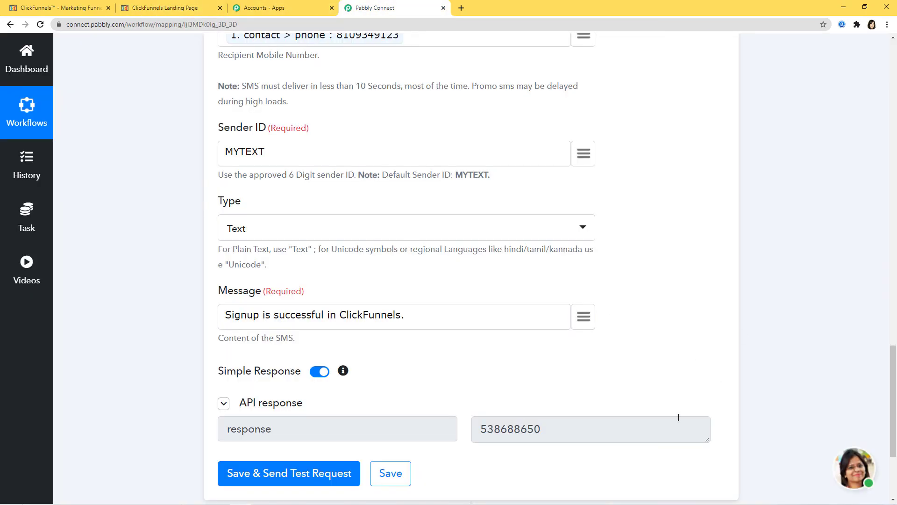
scroll(753, 420, up, 10)
scroll(833, 330, up, 15)
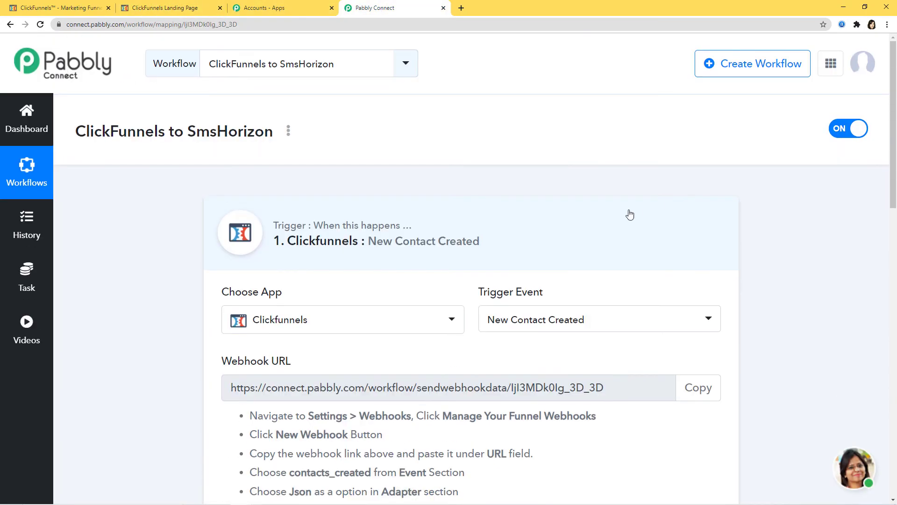
click(630, 214)
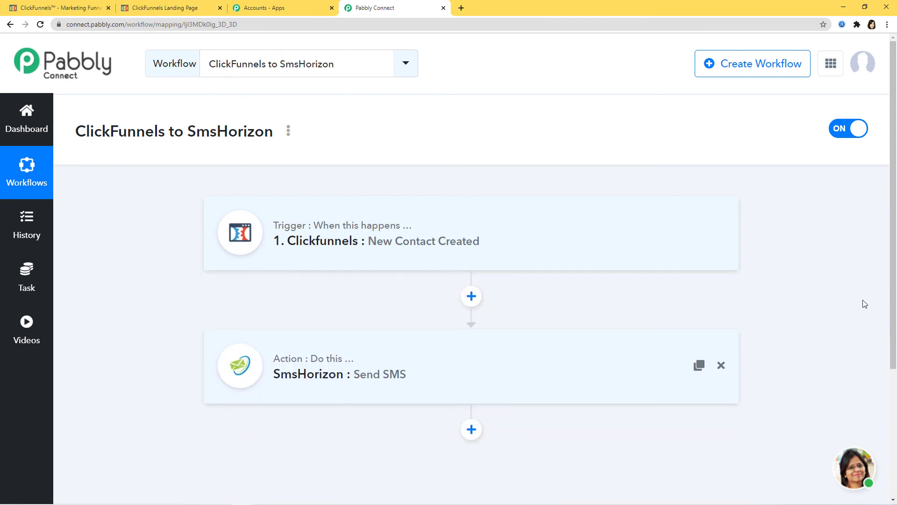